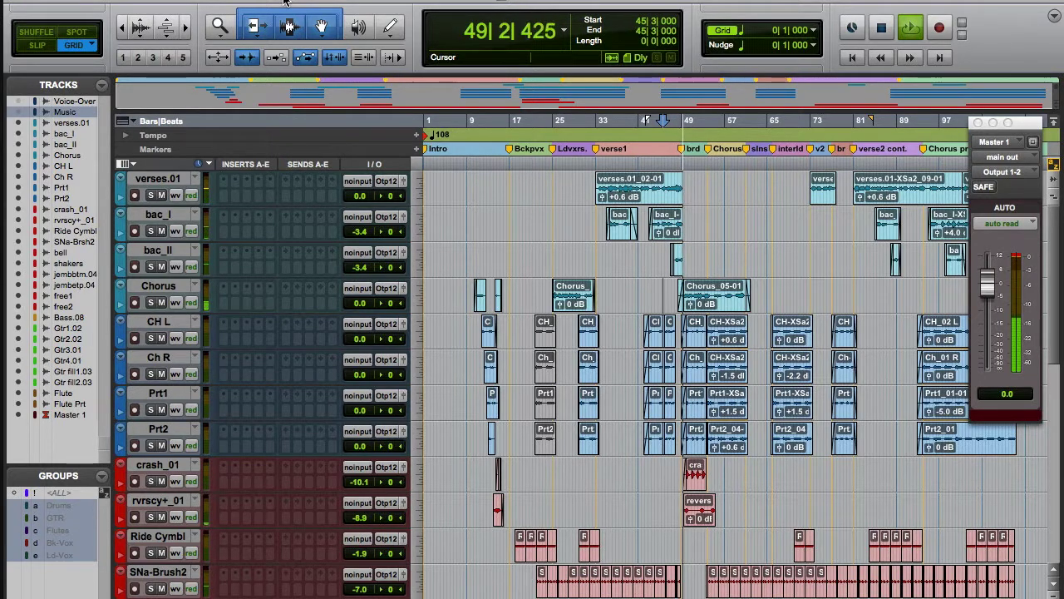
# Step: Solo the jembbtm.04 track and loop playback of its section from 41|2|000 to 50|3|000
pyautogui.press('space')
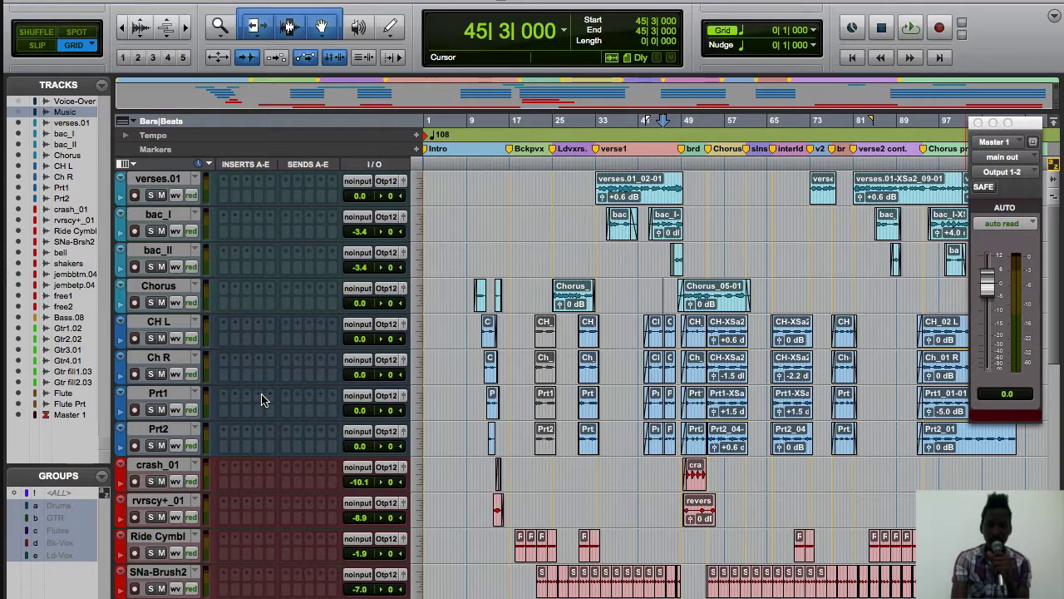
pyautogui.scroll(-8, 261, 399)
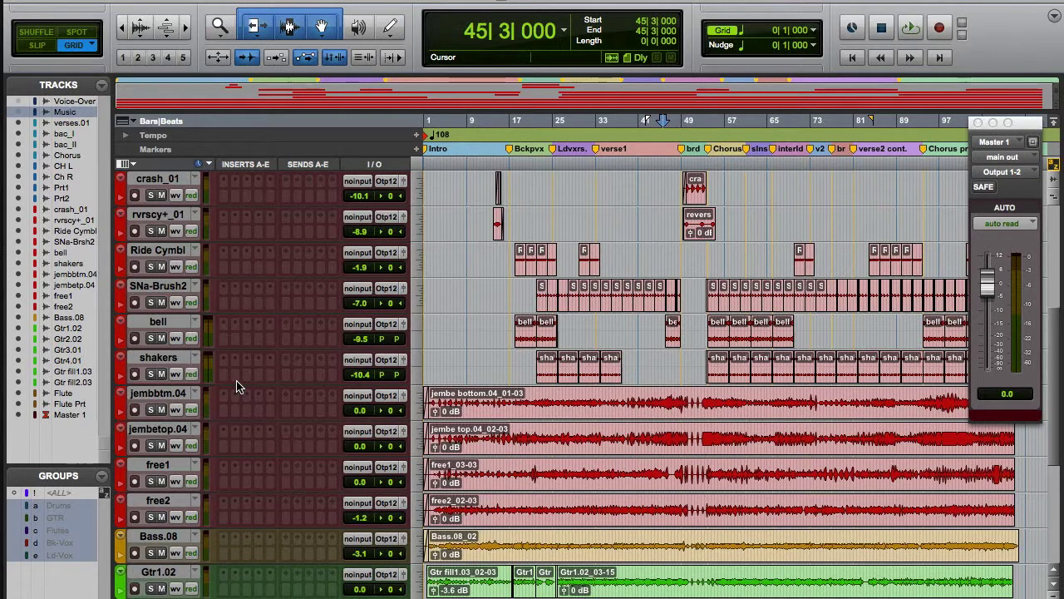
pyautogui.scroll(-2, 237, 386)
pyautogui.click(150, 338)
pyautogui.moveTo(641, 331); pyautogui.dragTo(689, 340)
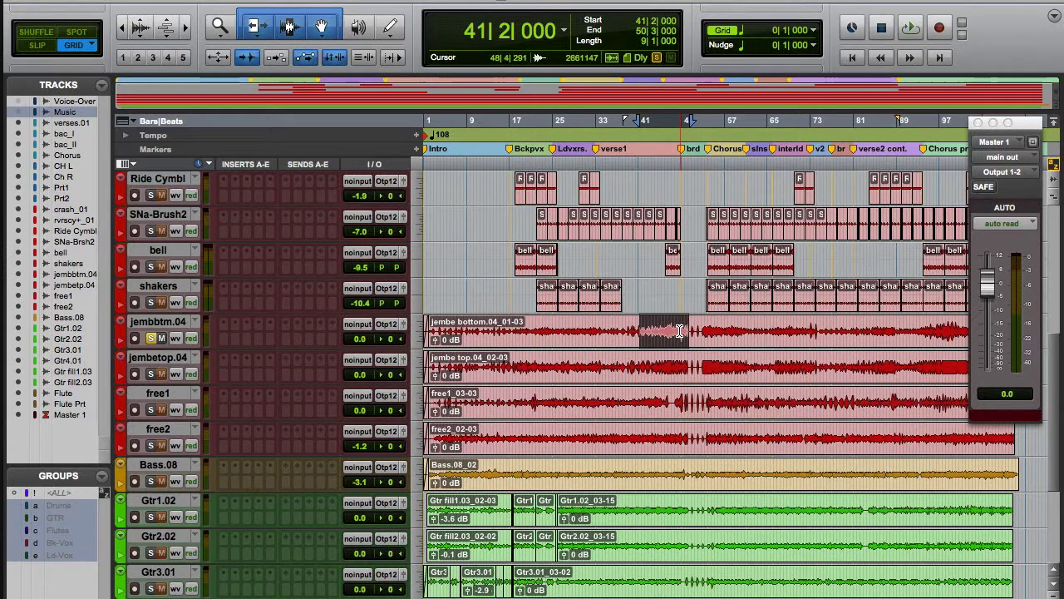
pyautogui.press('space')
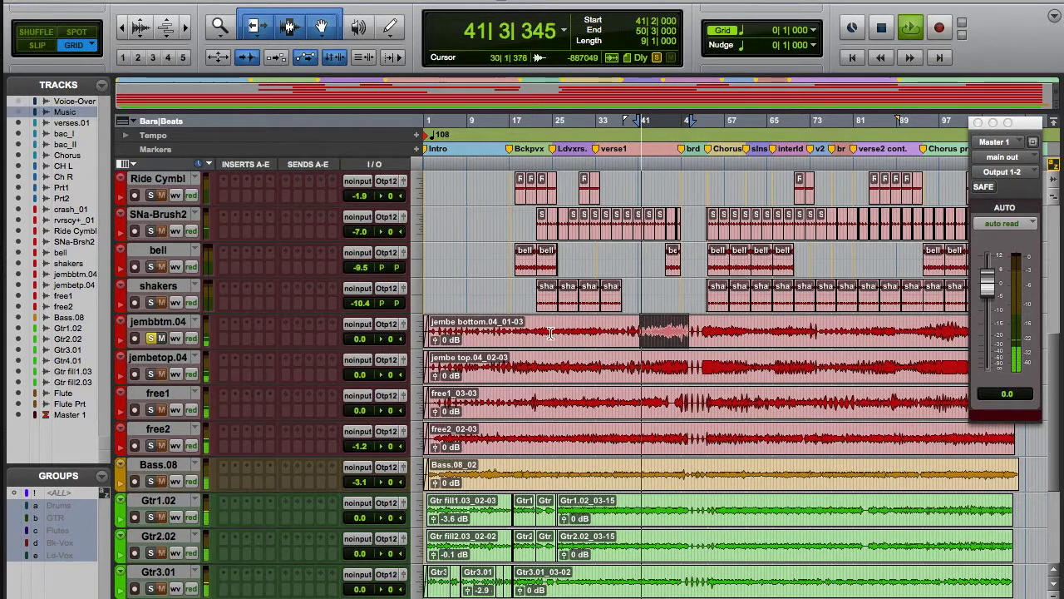
# Step: Show the output fader window of jembbtm.04 and insert a Trim plug-in in the track's first insert slot
pyautogui.click(404, 324)
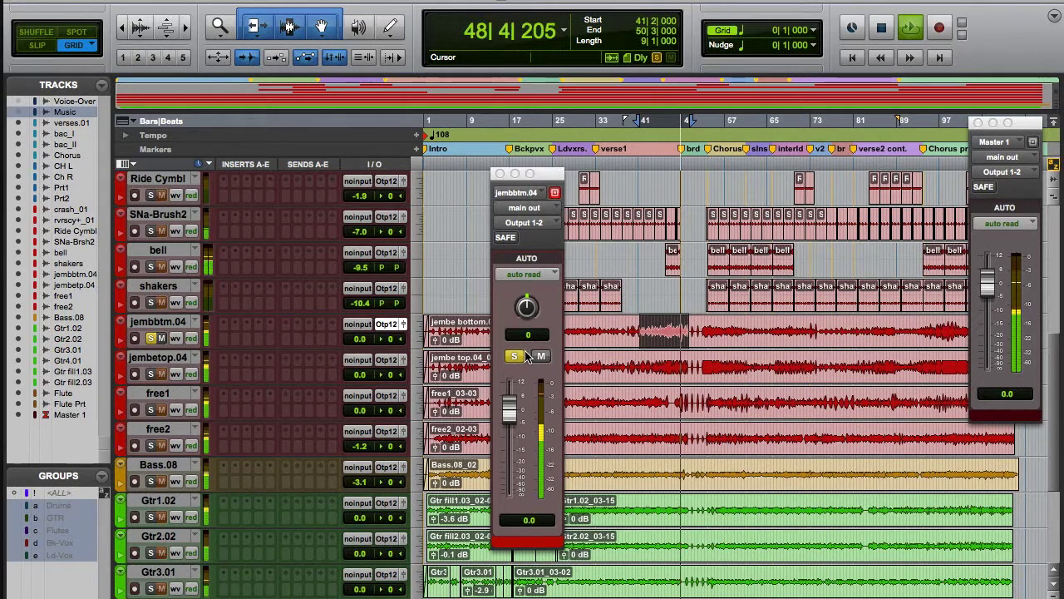
pyautogui.click(223, 333)
pyautogui.moveTo(281, 355)
pyautogui.moveTo(368, 258)
pyautogui.scroll(-5, 606, 507)
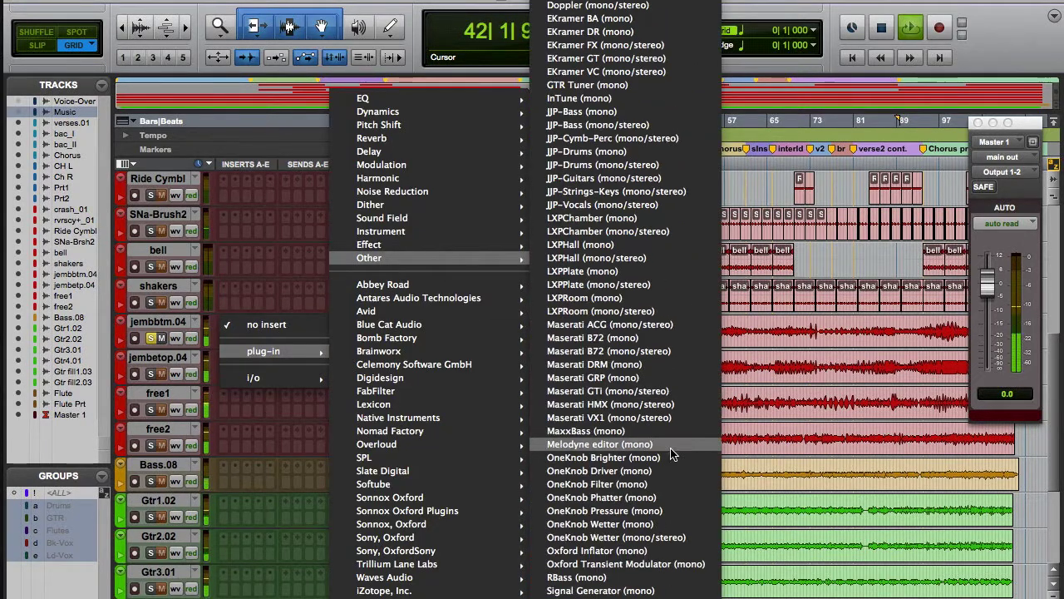
pyautogui.click(574, 598)
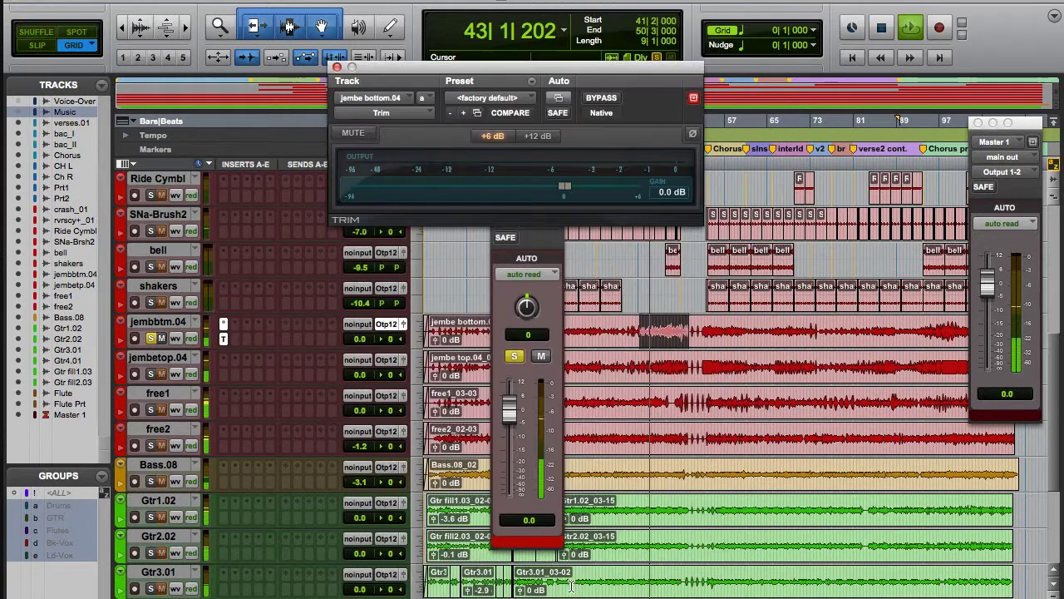
# Step: Lower the Trim gain on jembbtm.04 to -6 dB and further to -8 dB, and close the plug-in window
pyautogui.click(662, 193)
pyautogui.write('-6')
pyautogui.press('Return')
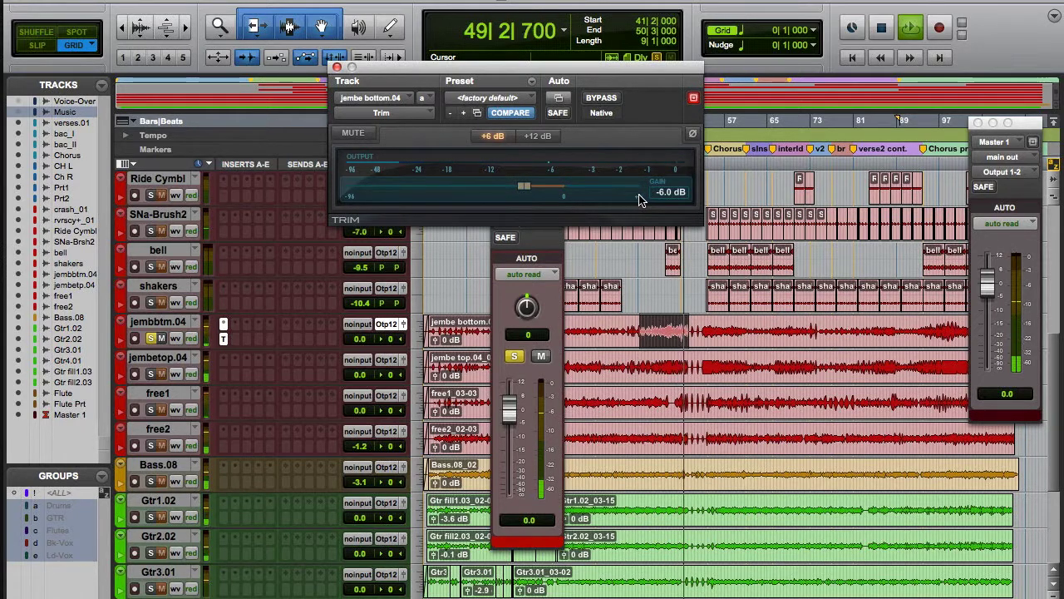
pyautogui.click(666, 192)
pyautogui.write('-8')
pyautogui.press('Return')
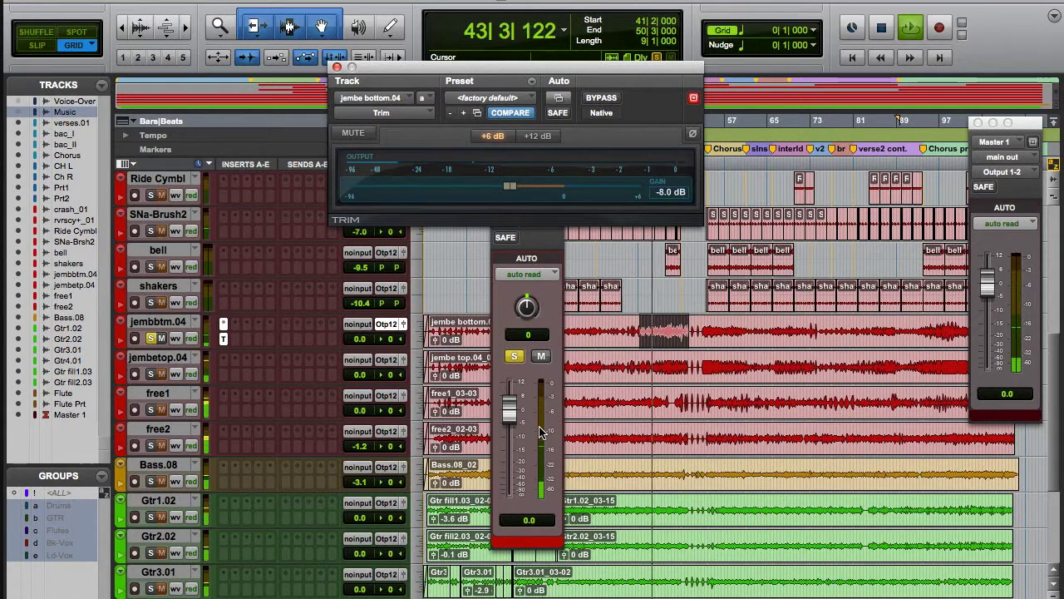
pyautogui.click(225, 339)
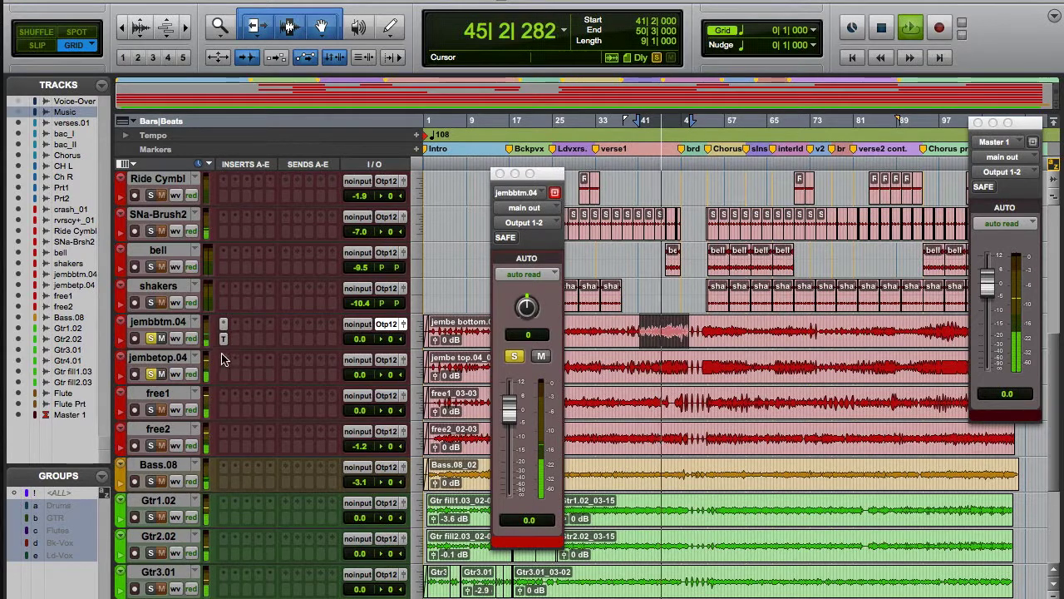
# Step: Show the output fader of jembetop.04, copy the Trim insert from jembbtm.04 onto it and open the copy
pyautogui.click(386, 359)
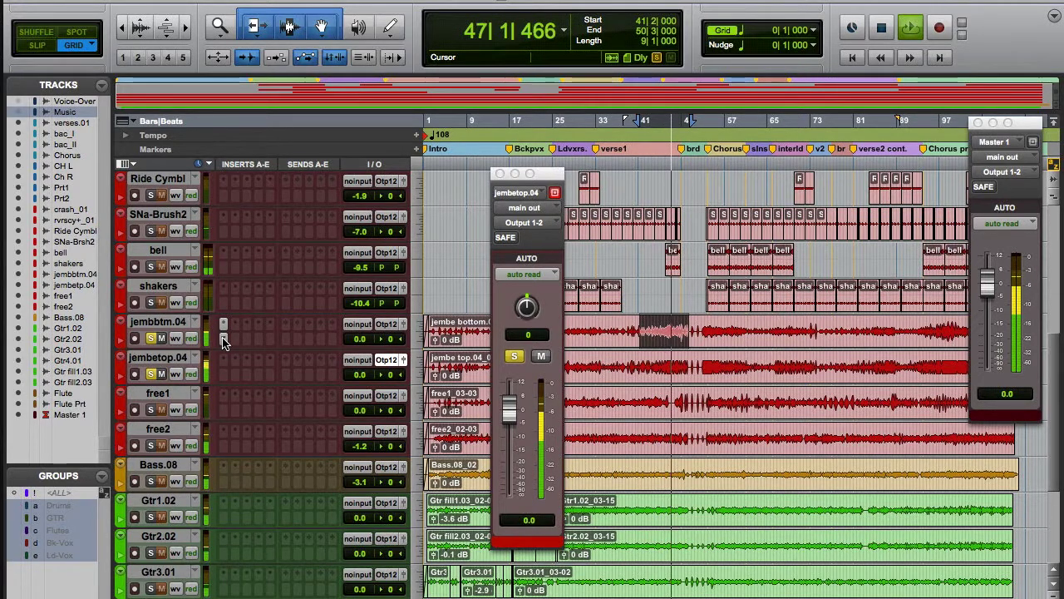
pyautogui.moveTo(223, 352); pyautogui.dragTo(223, 374)
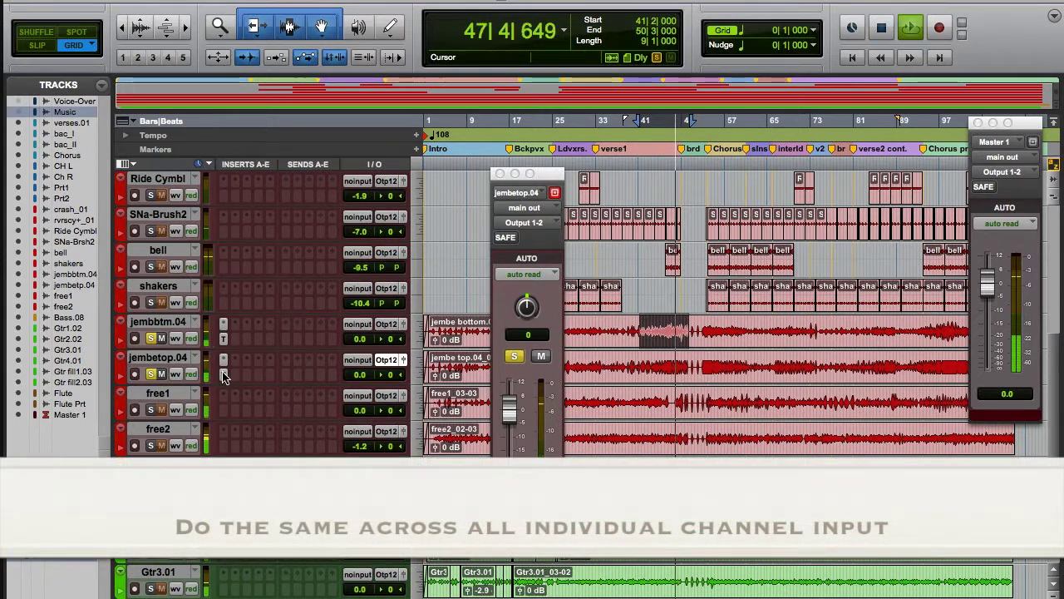
pyautogui.click(223, 374)
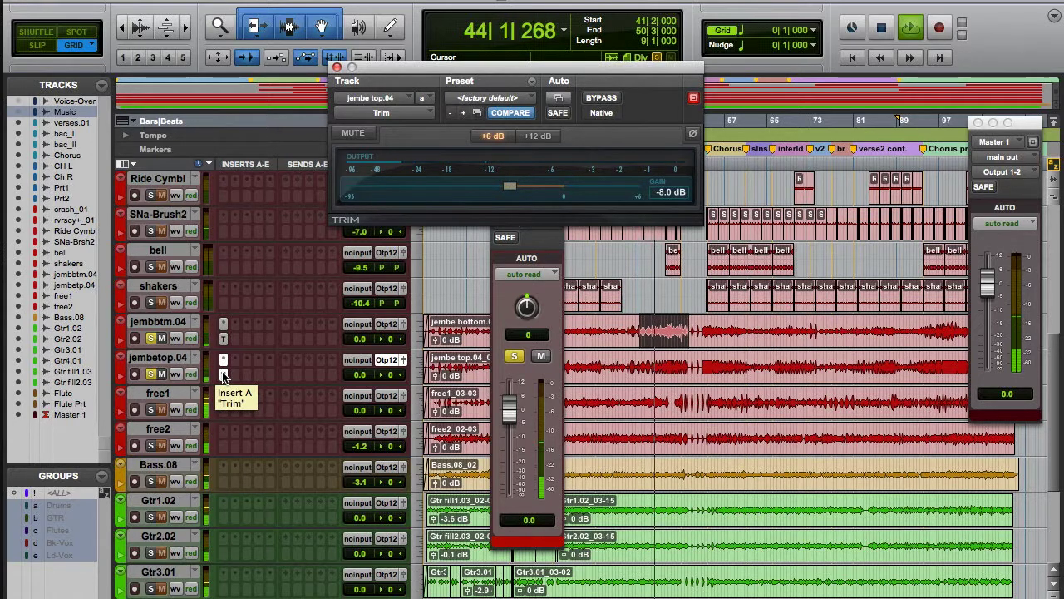
# Step: Raise the Trim gain on jembetop.04 to -7 dB and further to -6 dB, and close the plug-in window
pyautogui.click(663, 193)
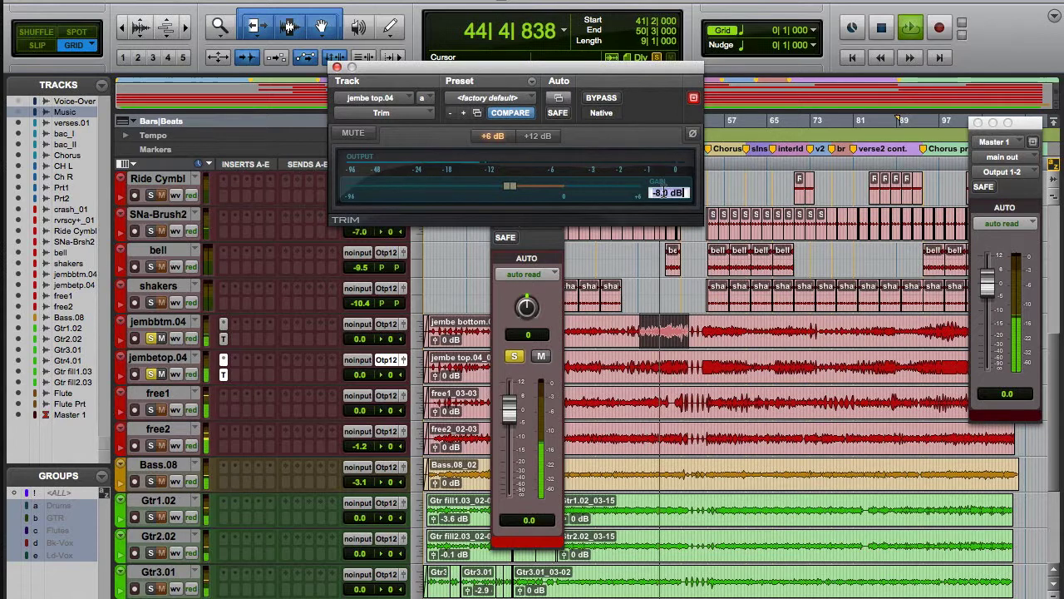
pyautogui.write('-7')
pyautogui.press('Return')
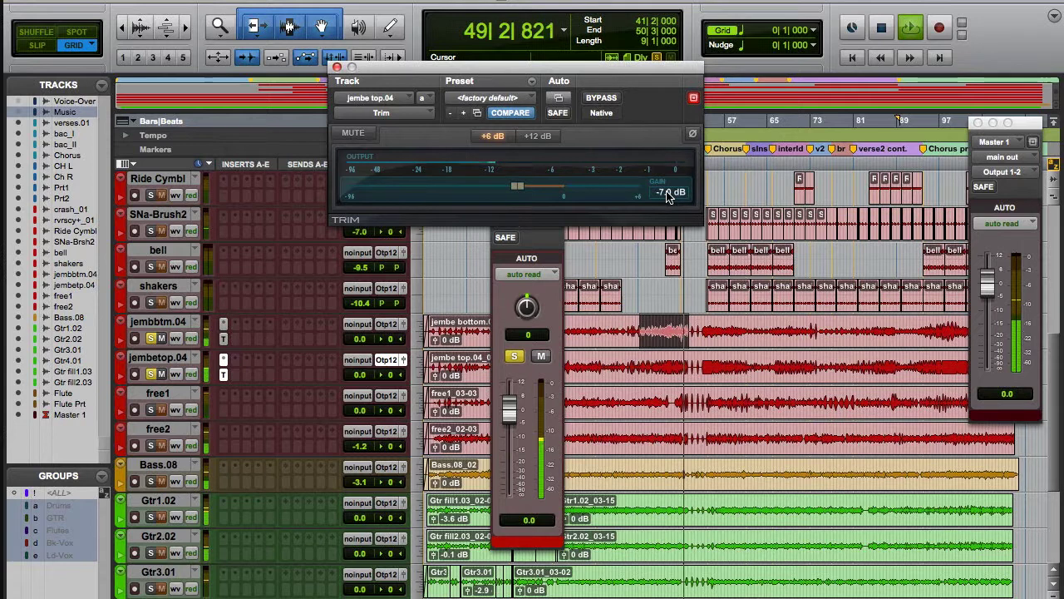
pyautogui.click(669, 194)
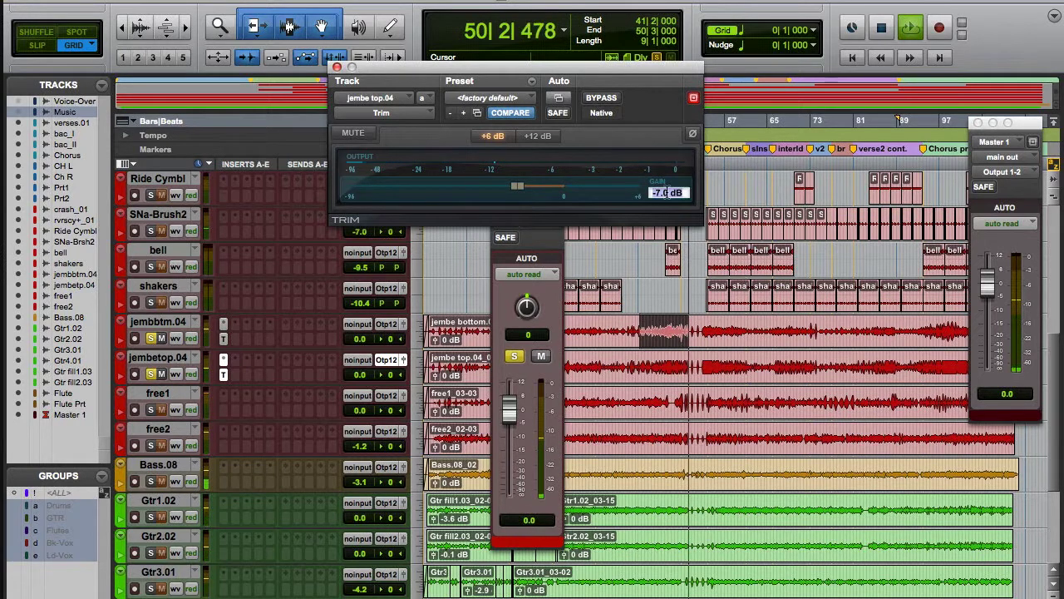
pyautogui.press('Return')
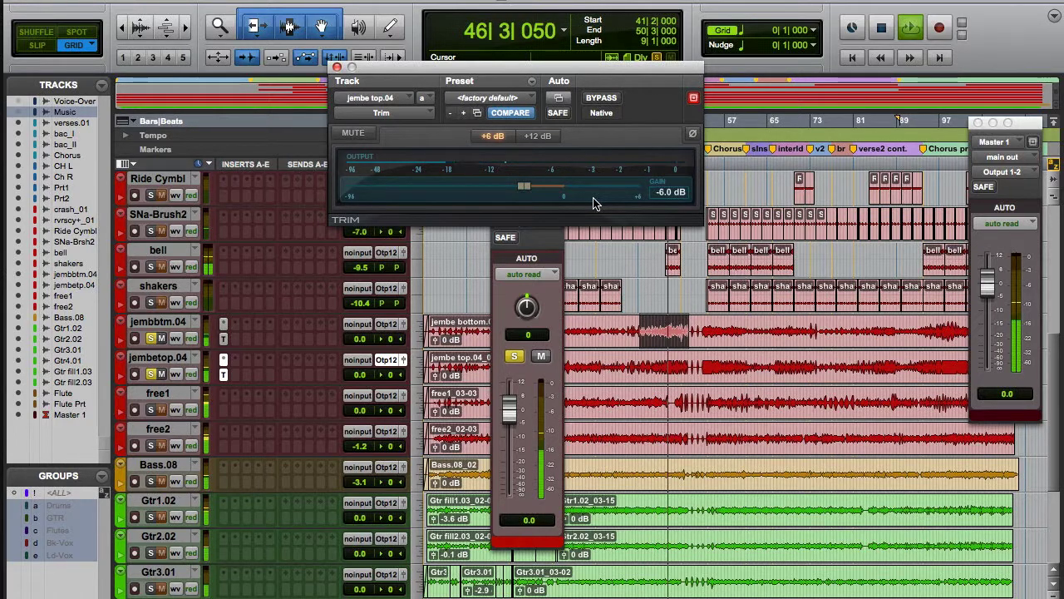
pyautogui.click(224, 374)
# Step: Solo free1, show the free1 and free2 output faders, and reset the free2 fader to 0.0 dB
pyautogui.click(151, 410)
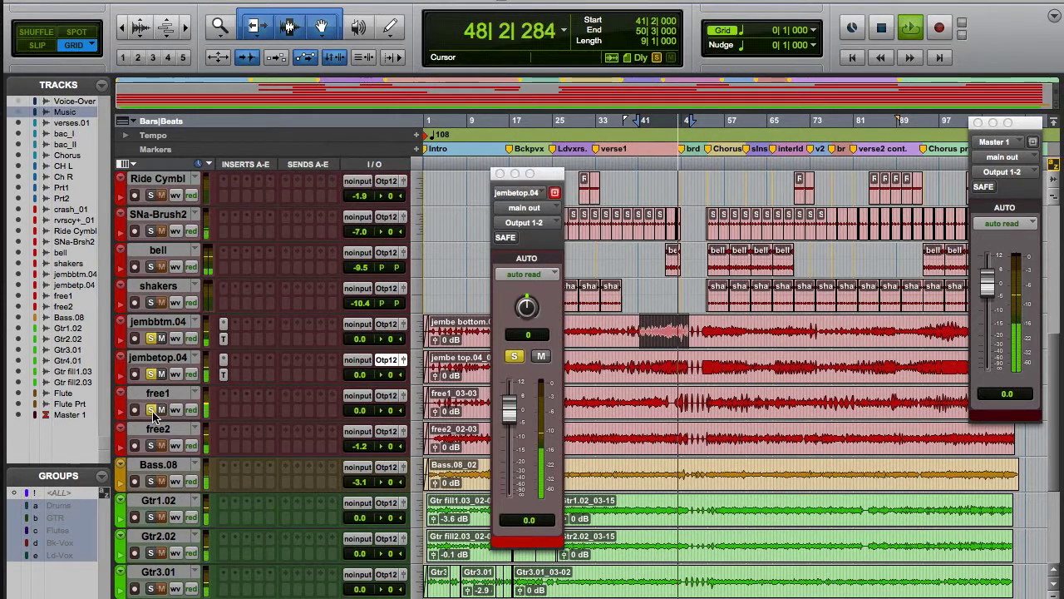
pyautogui.click(403, 396)
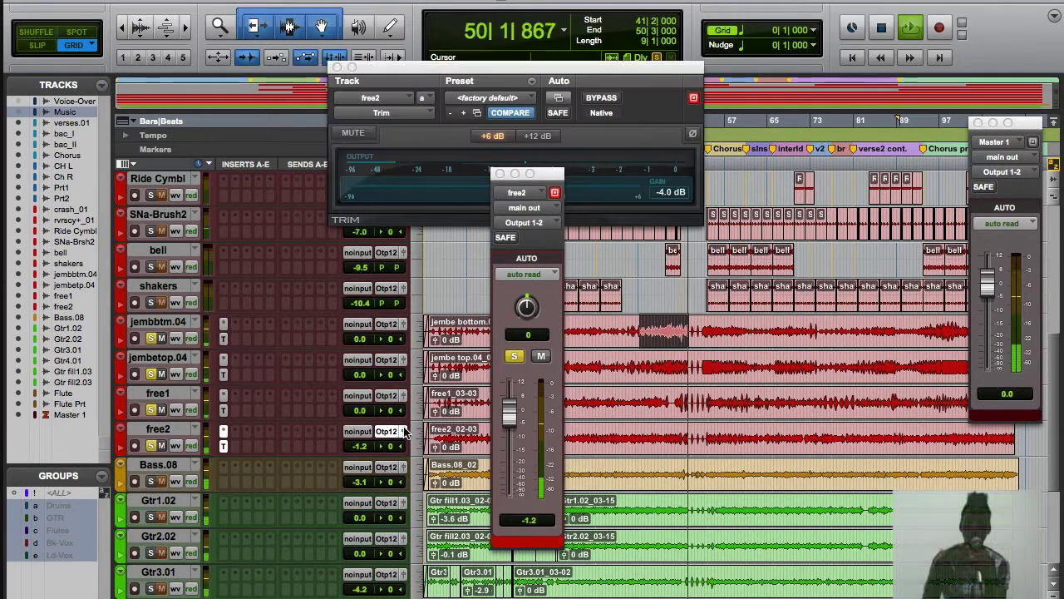
pyautogui.click(403, 397)
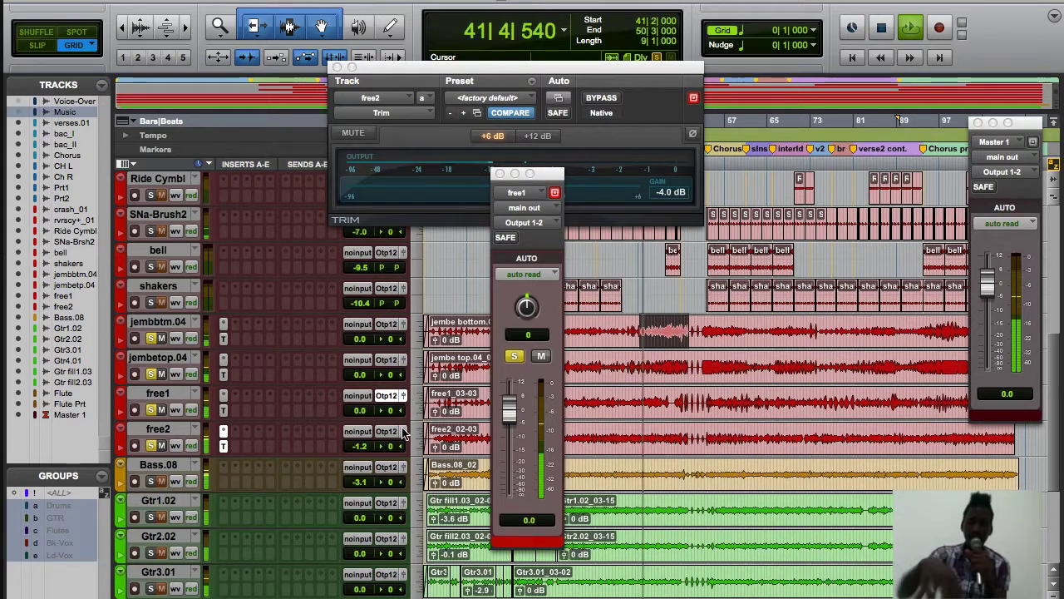
pyautogui.click(404, 431)
pyautogui.keyDown('alt'); pyautogui.click(504, 420); pyautogui.keyUp('alt')
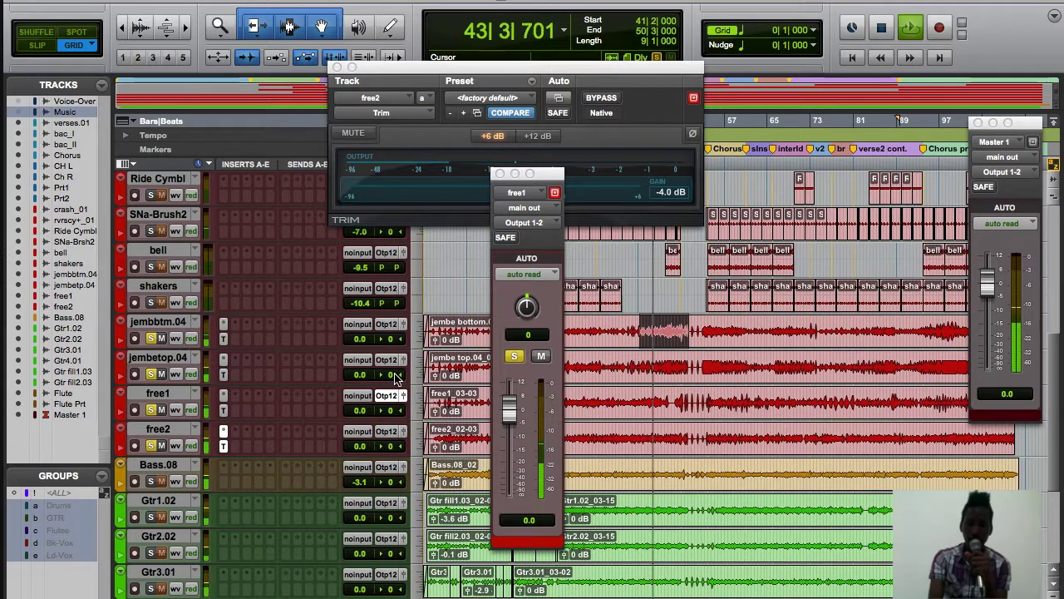
# Step: Check the output faders of jembetop.04 and jembbtm.04, and close the fader and free2 Trim windows
pyautogui.click(405, 361)
pyautogui.click(404, 325)
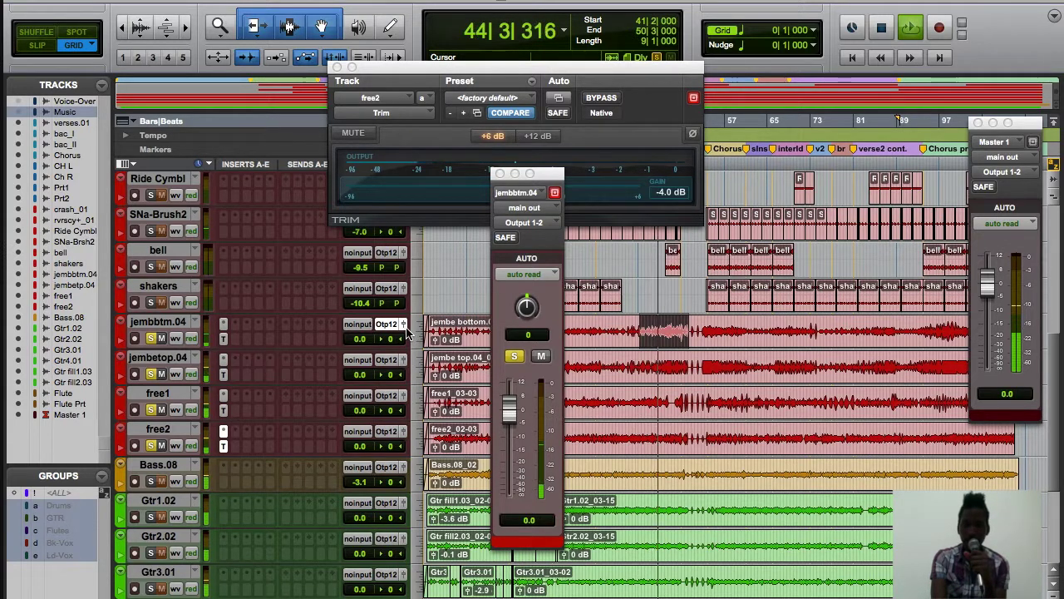
pyautogui.click(404, 325)
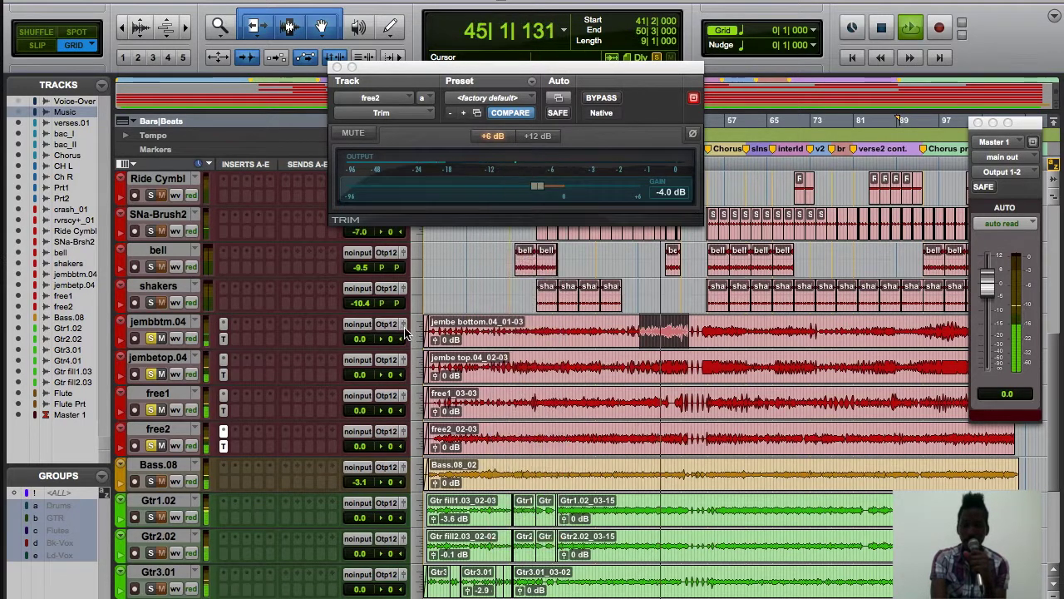
pyautogui.click(224, 446)
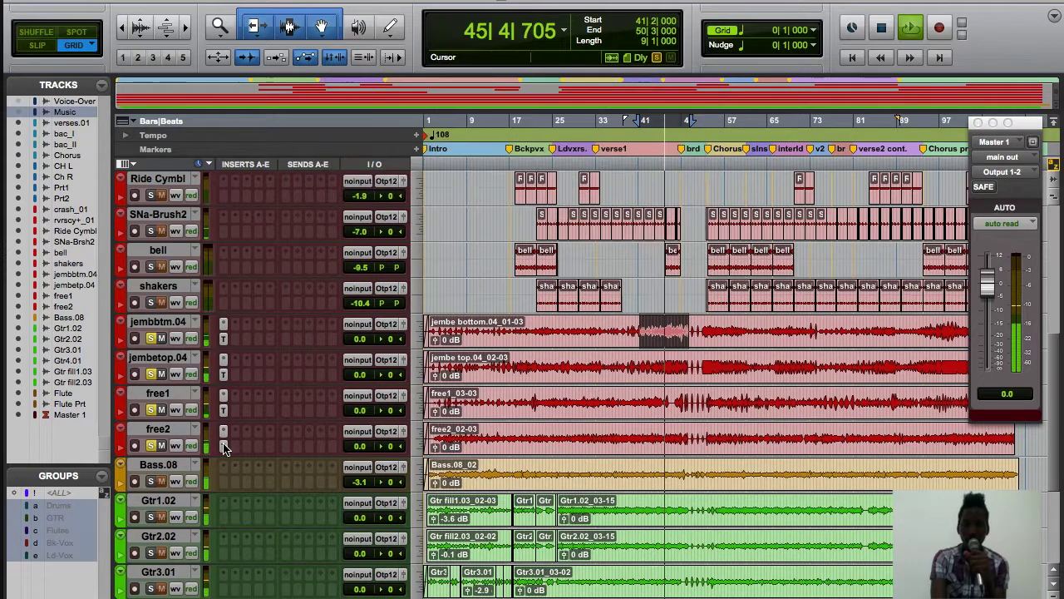
# Step: Solo the bell track and reset the output faders of bell and shakers to 0.0 dB
pyautogui.click(153, 266)
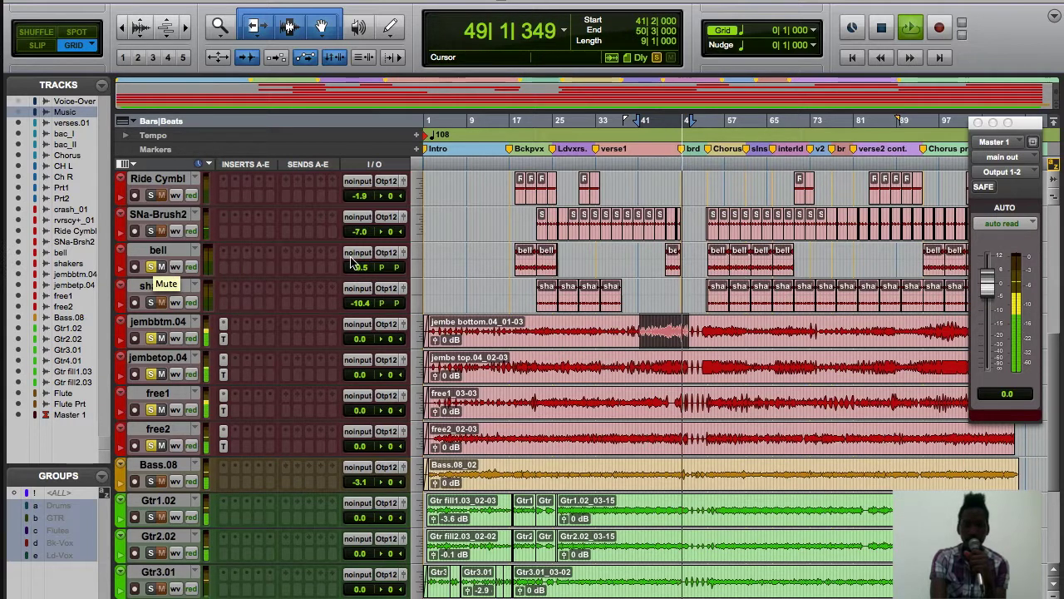
pyautogui.click(402, 252)
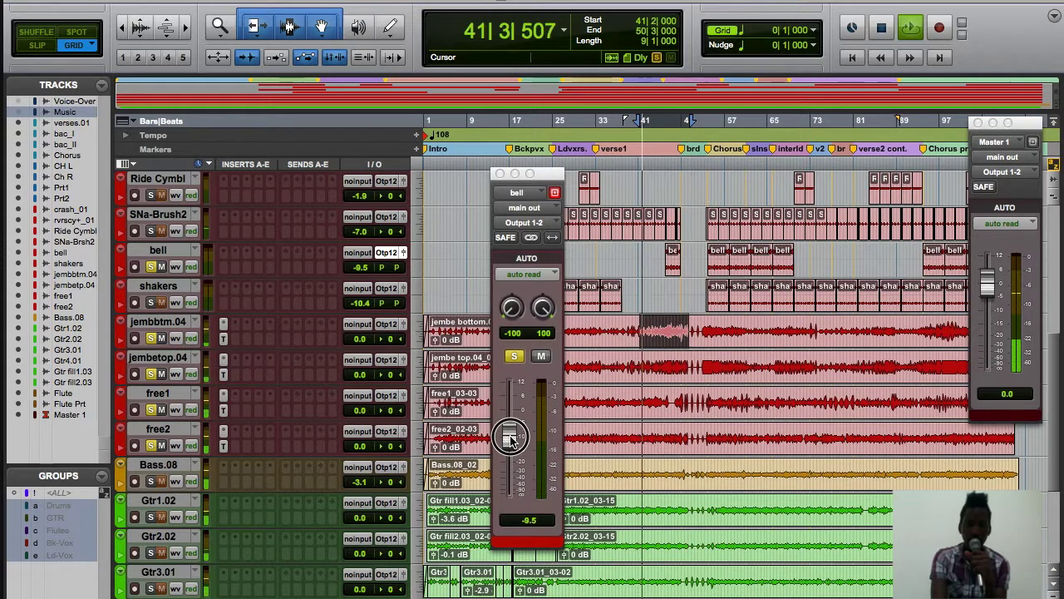
pyautogui.keyDown('alt'); pyautogui.click(509, 436); pyautogui.keyUp('alt')
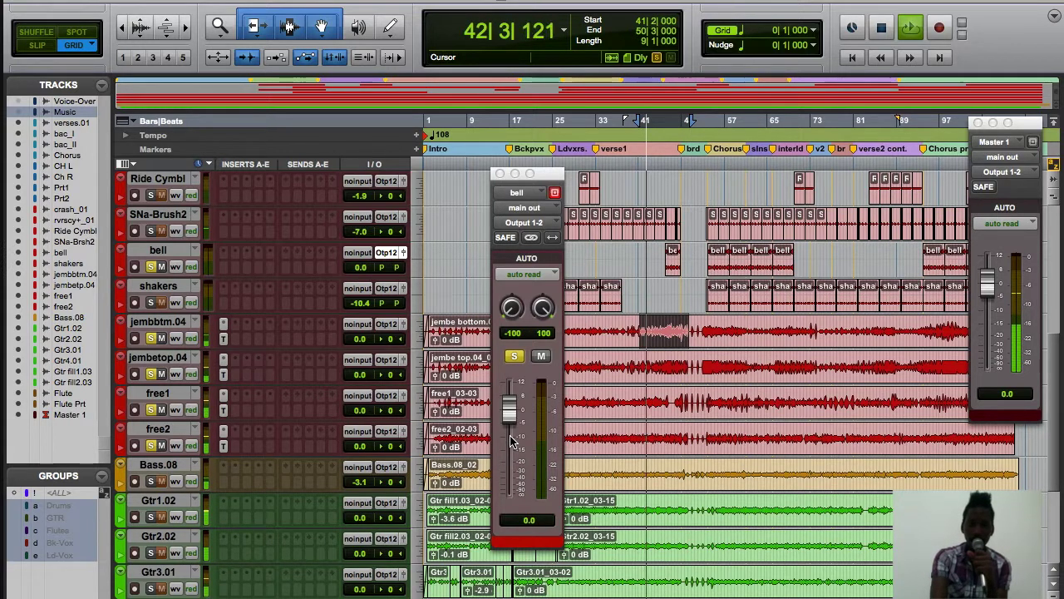
pyautogui.click(404, 288)
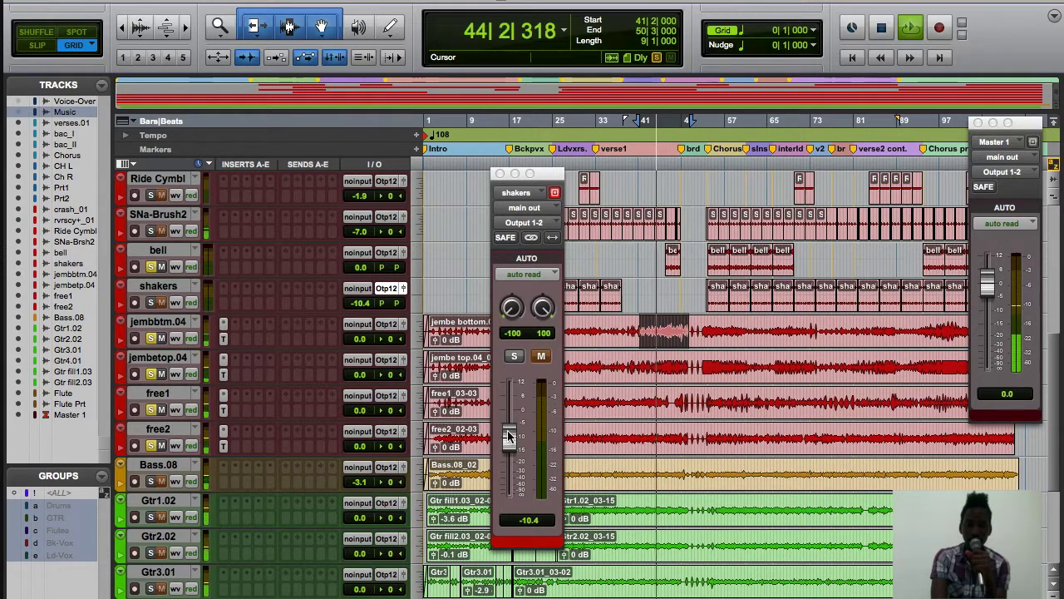
pyautogui.keyDown('alt'); pyautogui.click(510, 437); pyautogui.keyUp('alt')
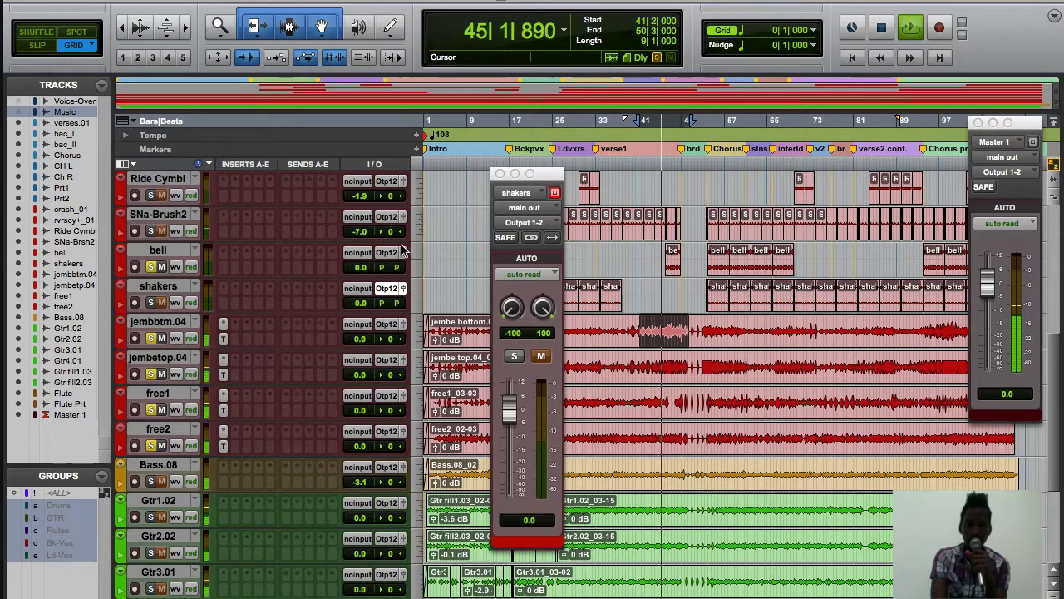
# Step: Show the bell track's output fader and insert a multi-mono Trim plug-in in its first insert slot
pyautogui.click(403, 251)
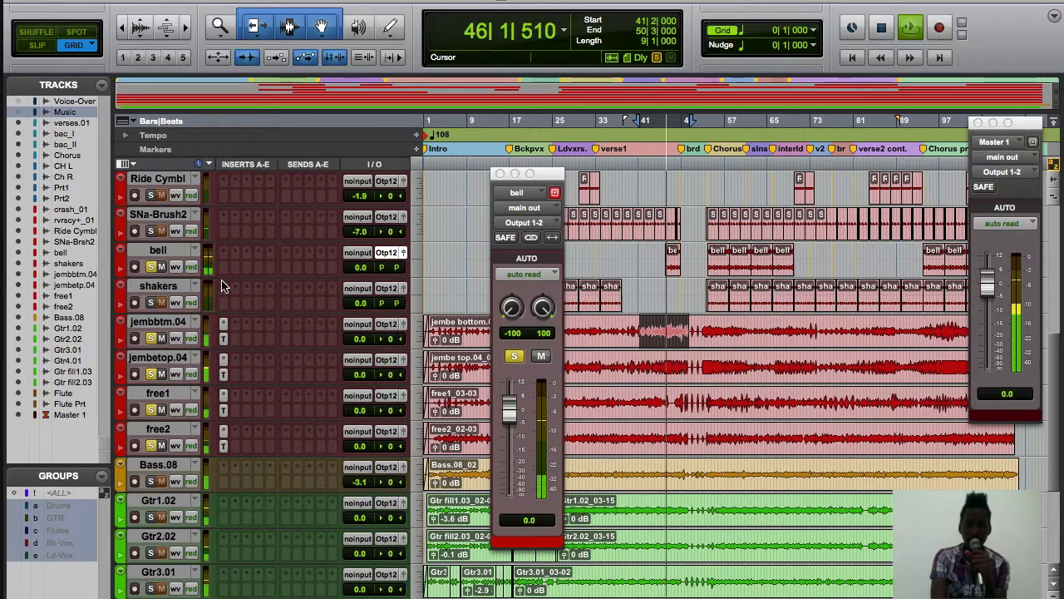
pyautogui.click(224, 254)
pyautogui.moveTo(291, 293)
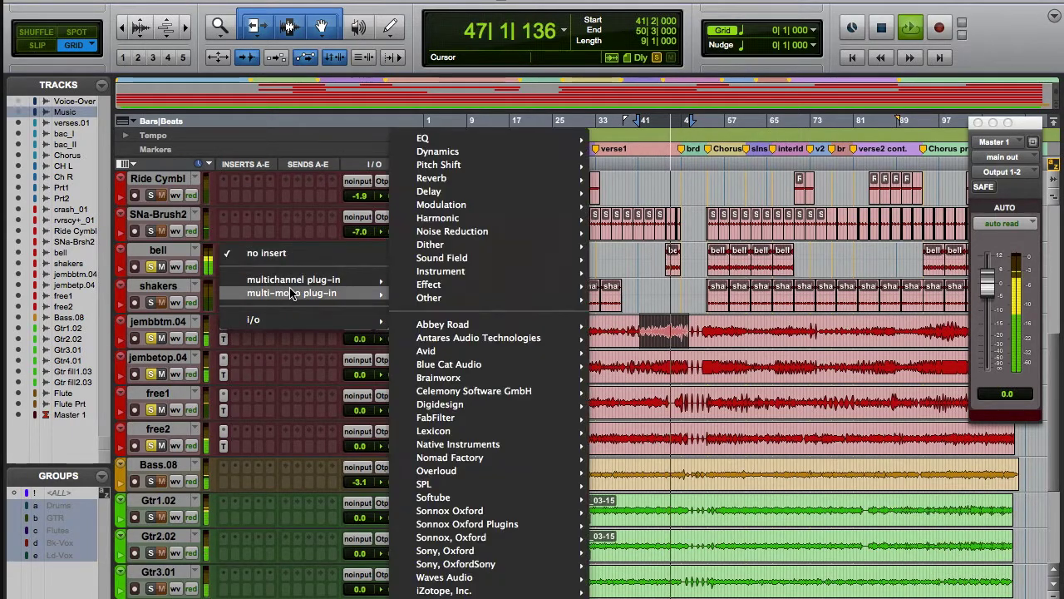
pyautogui.moveTo(465, 297)
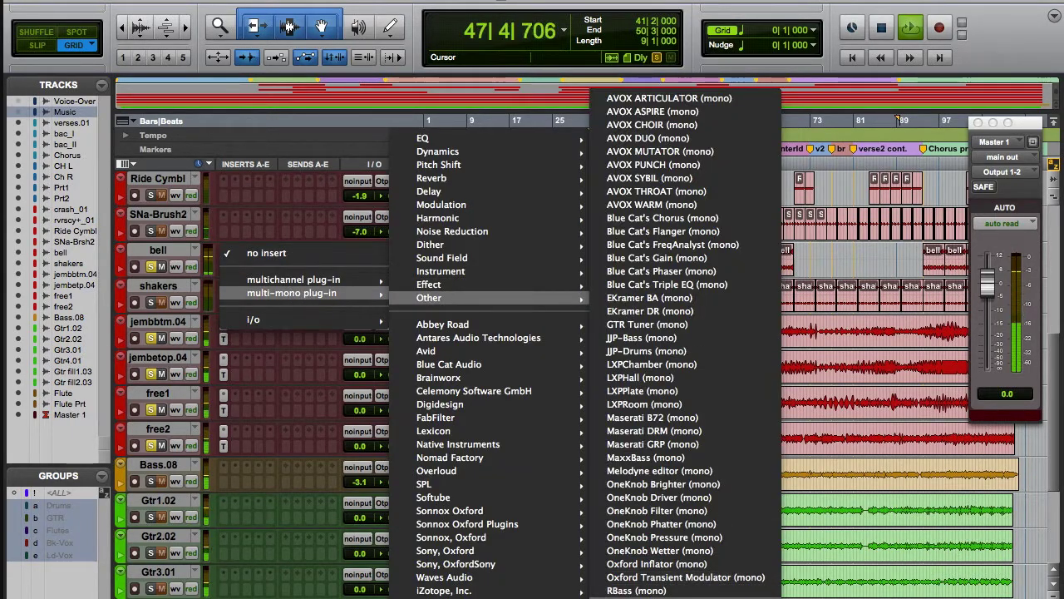
pyautogui.click(657, 590)
# Step: Set the Trim gain on the bell track to -6 dB
pyautogui.click(666, 193)
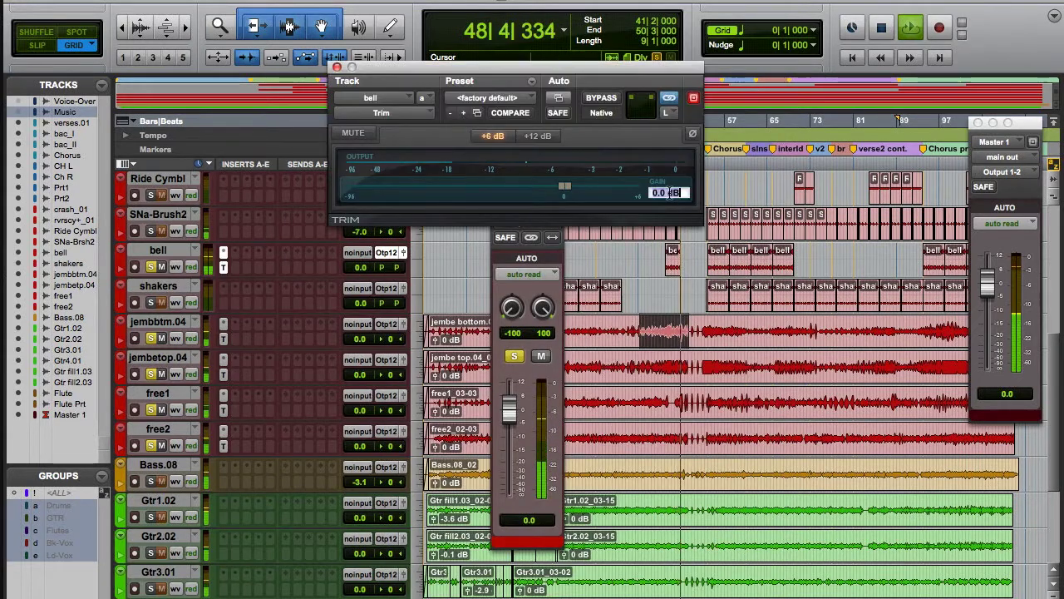
pyautogui.press('Return')
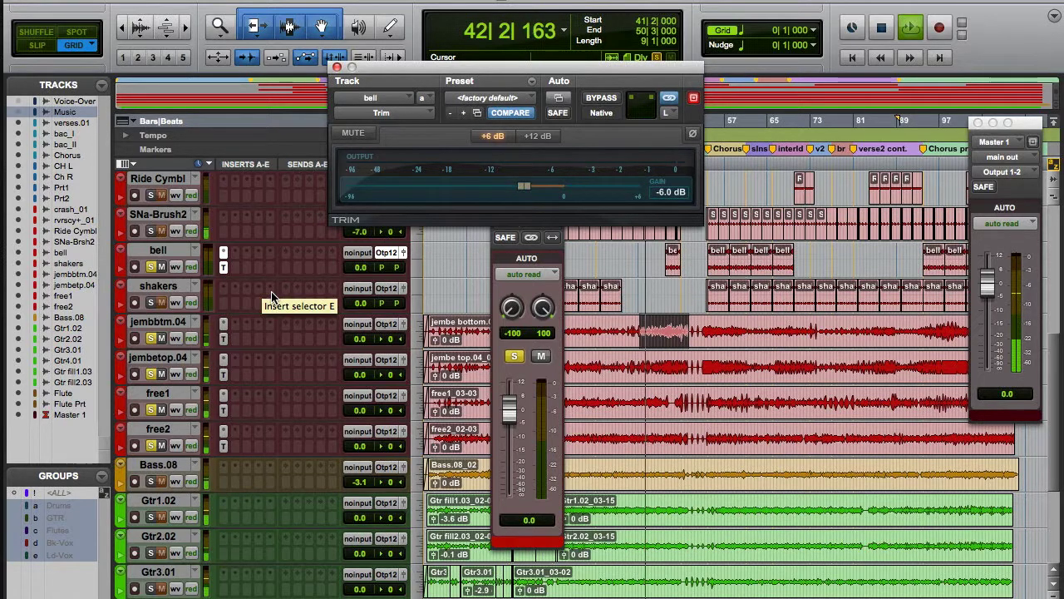
pyautogui.scroll(2, 270, 325)
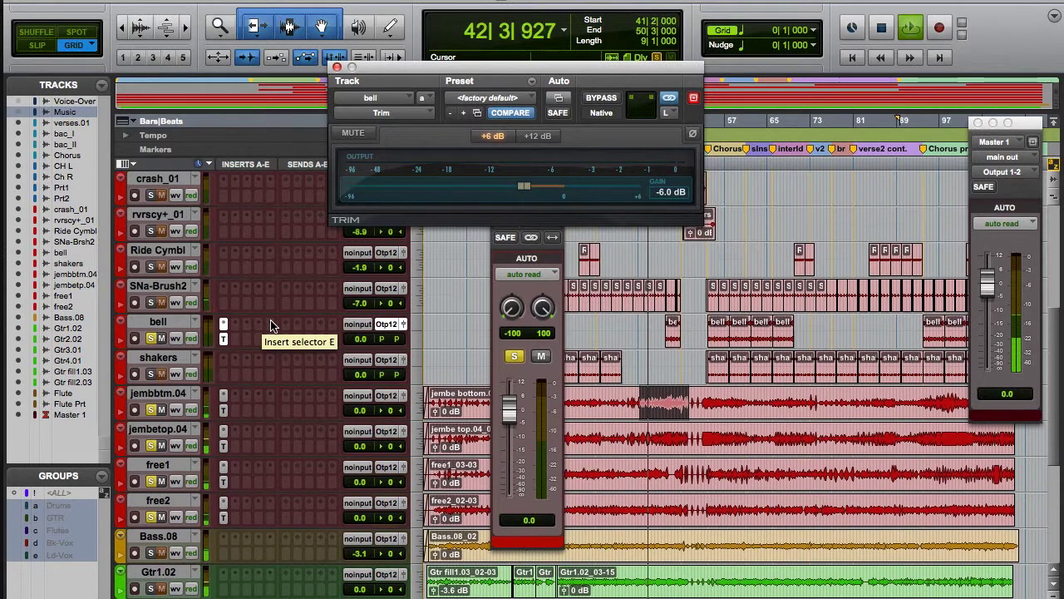
# Step: Reset the SNa-Brush2 output fader to 0.0 dB and set the bell track's Trim gain to -8 dB
pyautogui.click(405, 288)
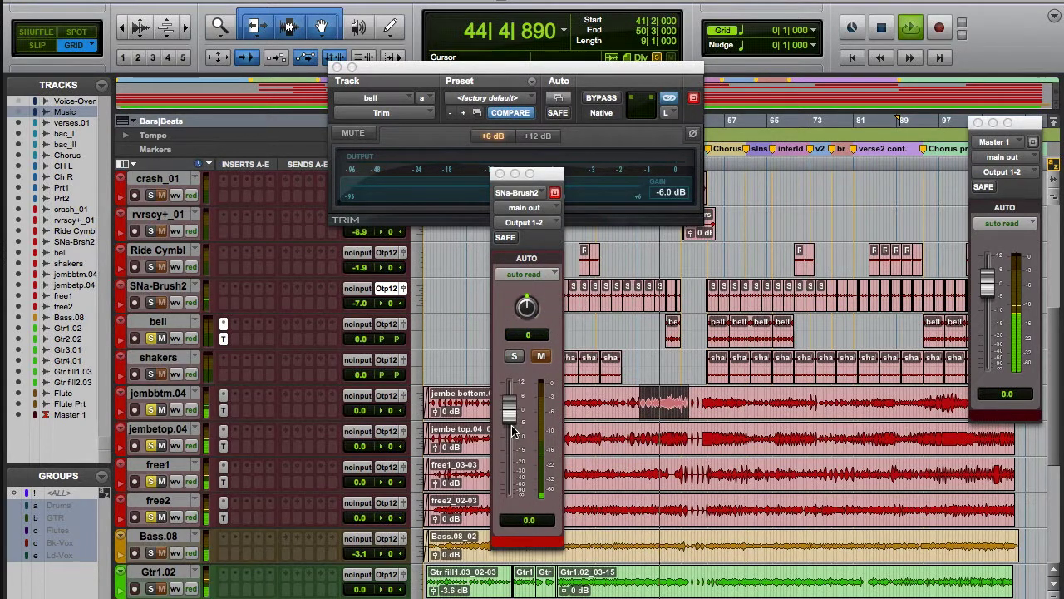
pyautogui.click(404, 324)
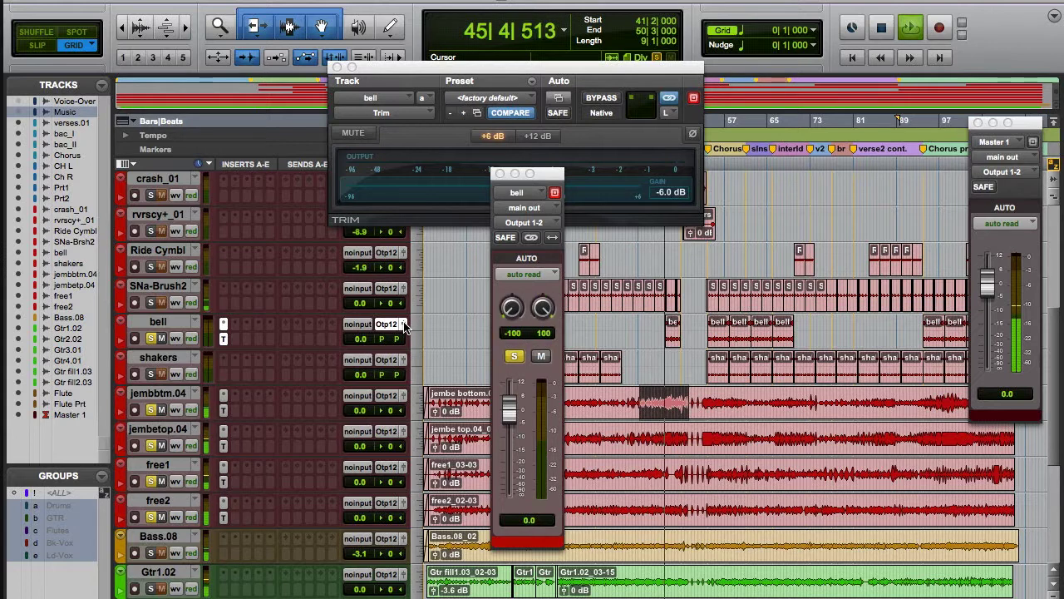
pyautogui.click(643, 141)
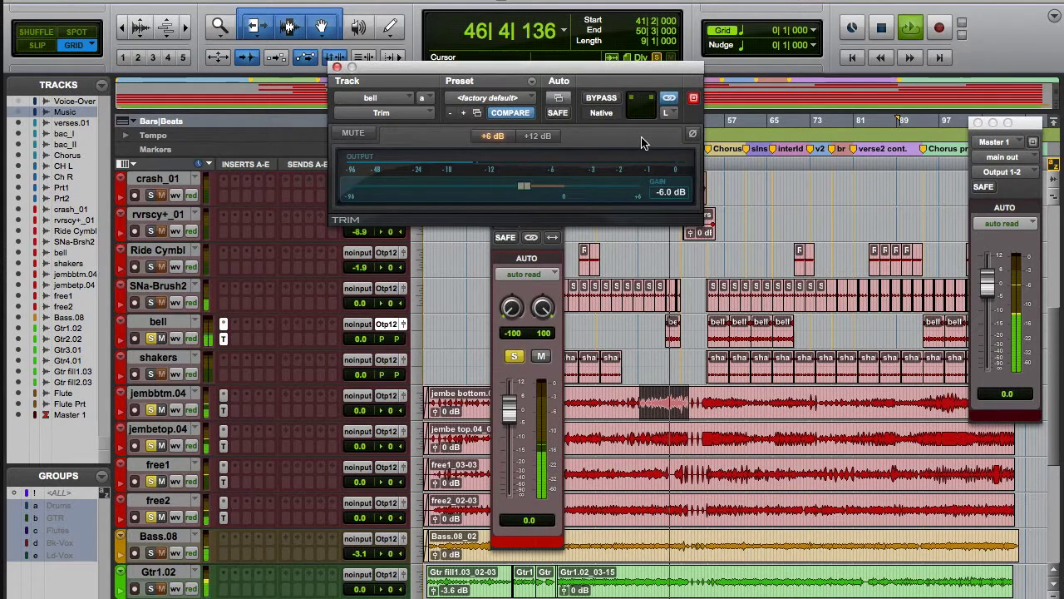
pyautogui.click(664, 193)
pyautogui.write('-8')
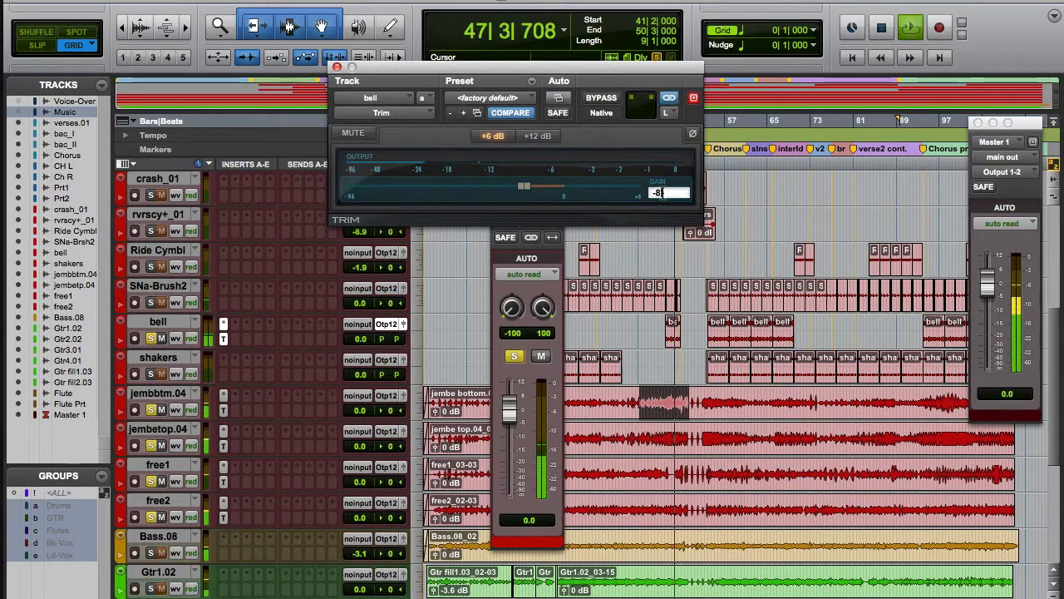
pyautogui.press('Return')
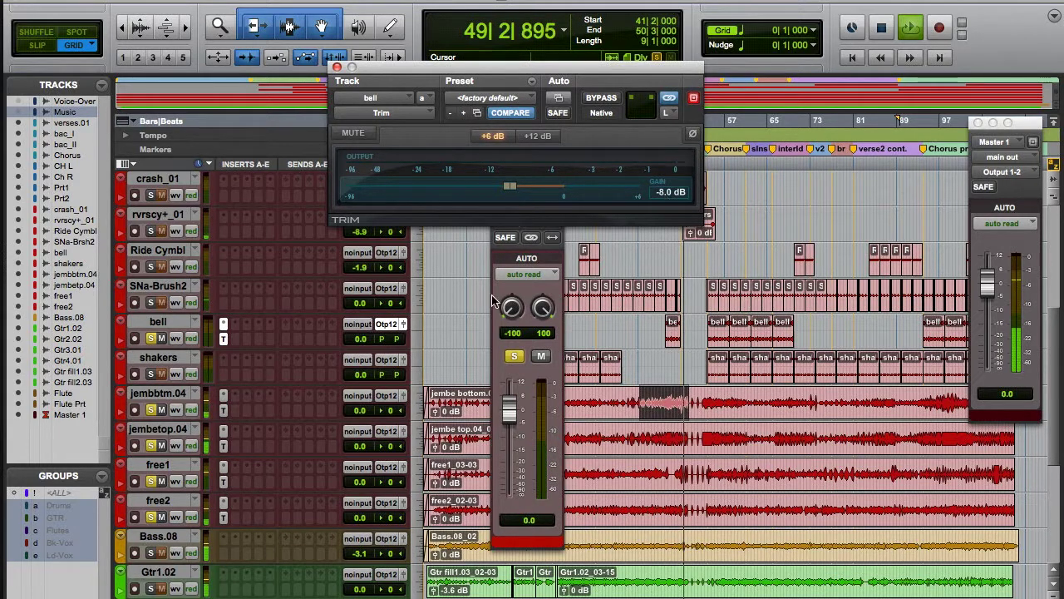
# Step: Set the Trim gain on Bass.08 to -3 dB and close its Trim window
pyautogui.moveTo(682, 193); pyautogui.dragTo(639, 197)
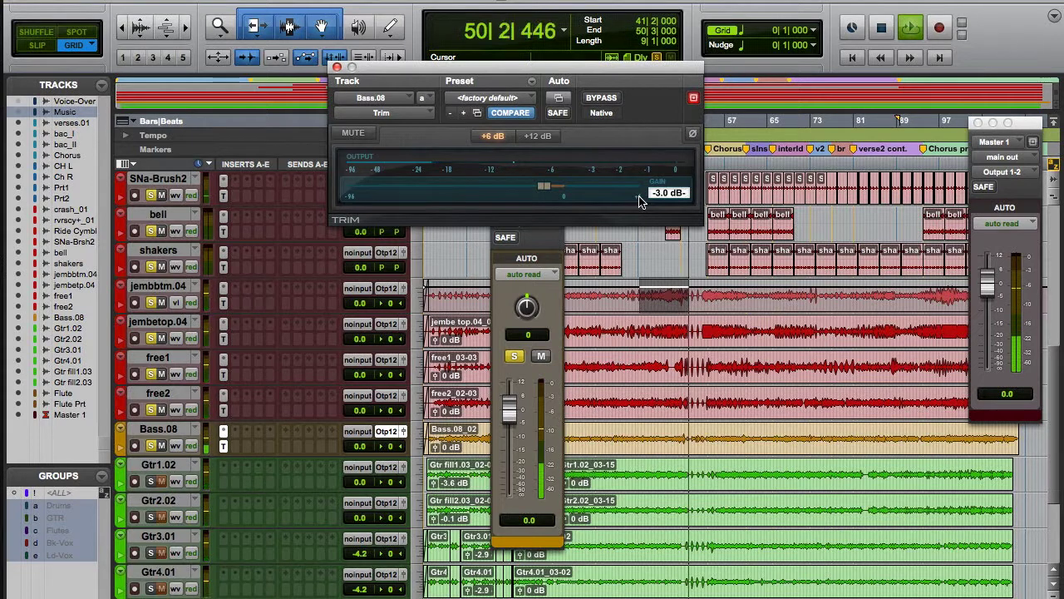
pyautogui.press('Return')
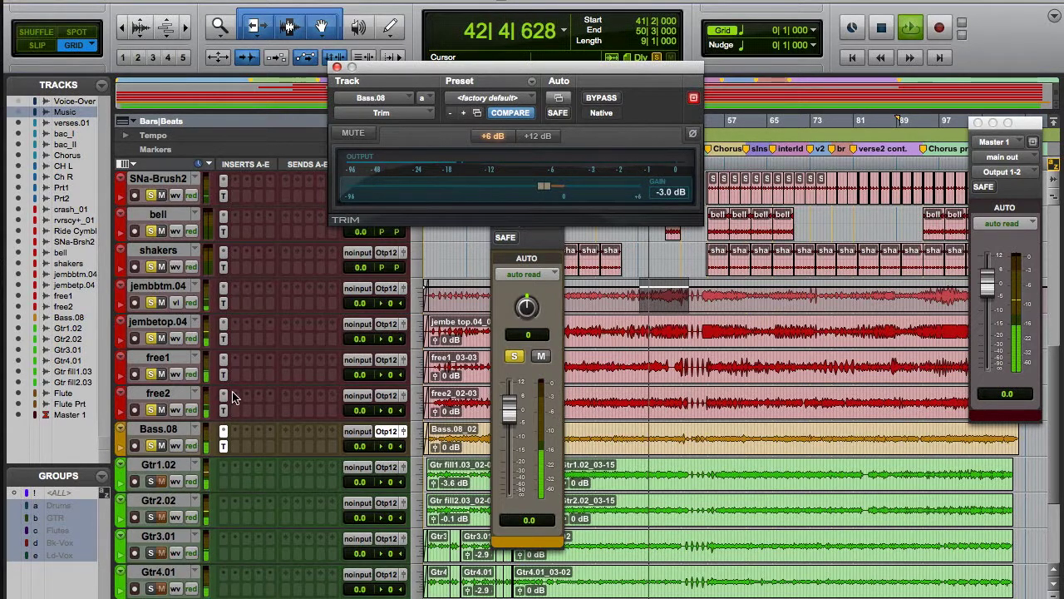
pyautogui.click(223, 433)
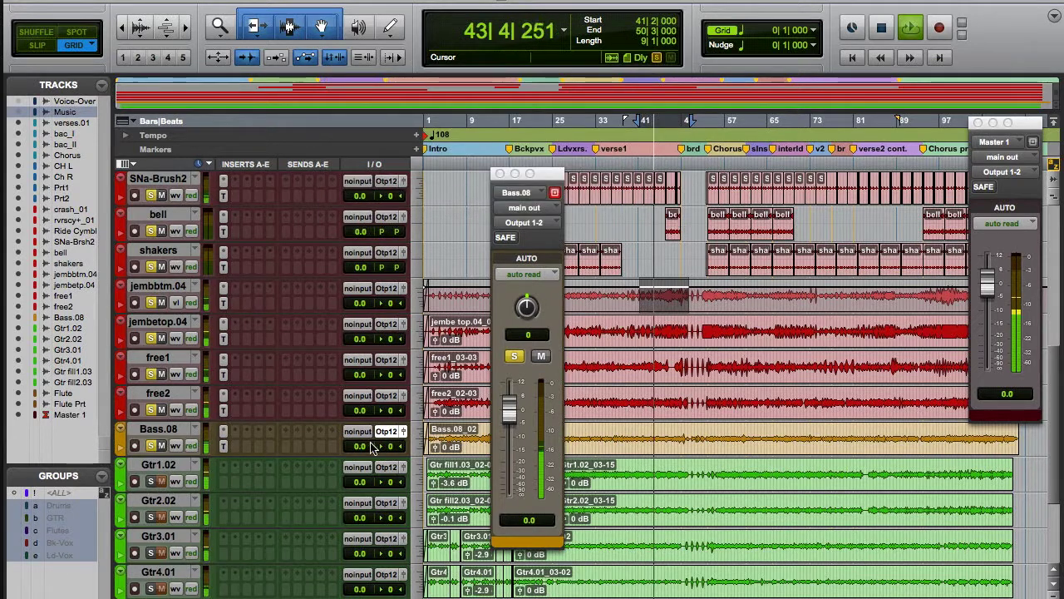
# Step: Show Gtr1.02's output fader, and add a Trim plug-in to the track with its gain set to -4 dB
pyautogui.click(403, 468)
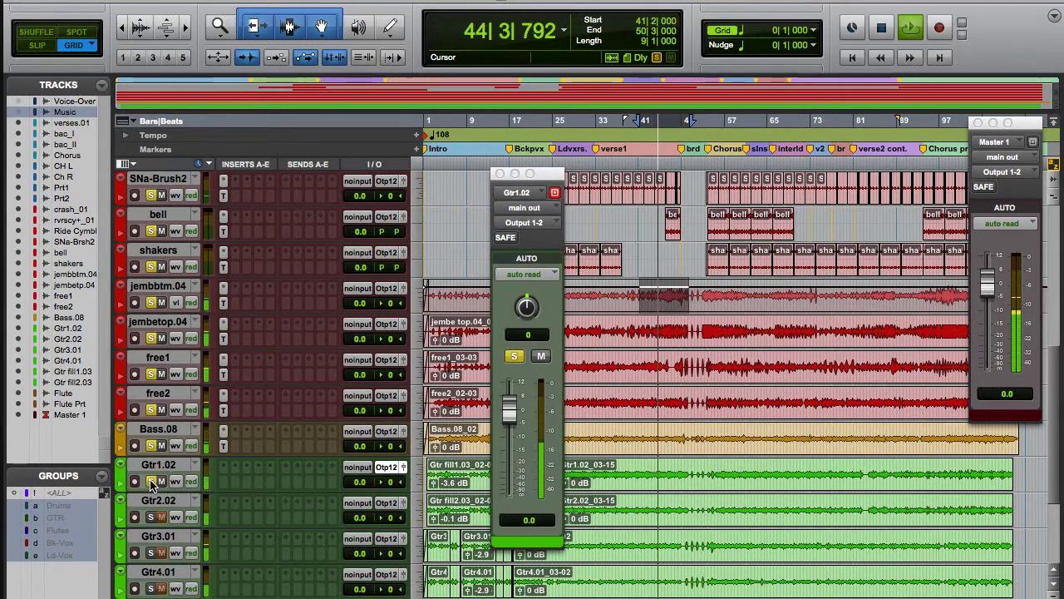
pyautogui.scroll(-1, 210, 485)
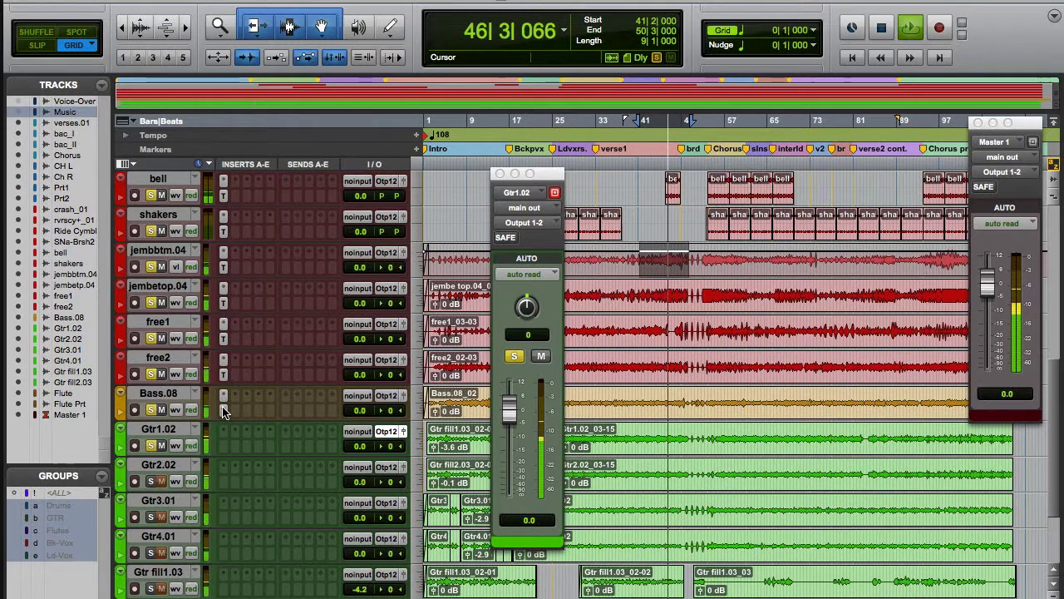
pyautogui.click(223, 439)
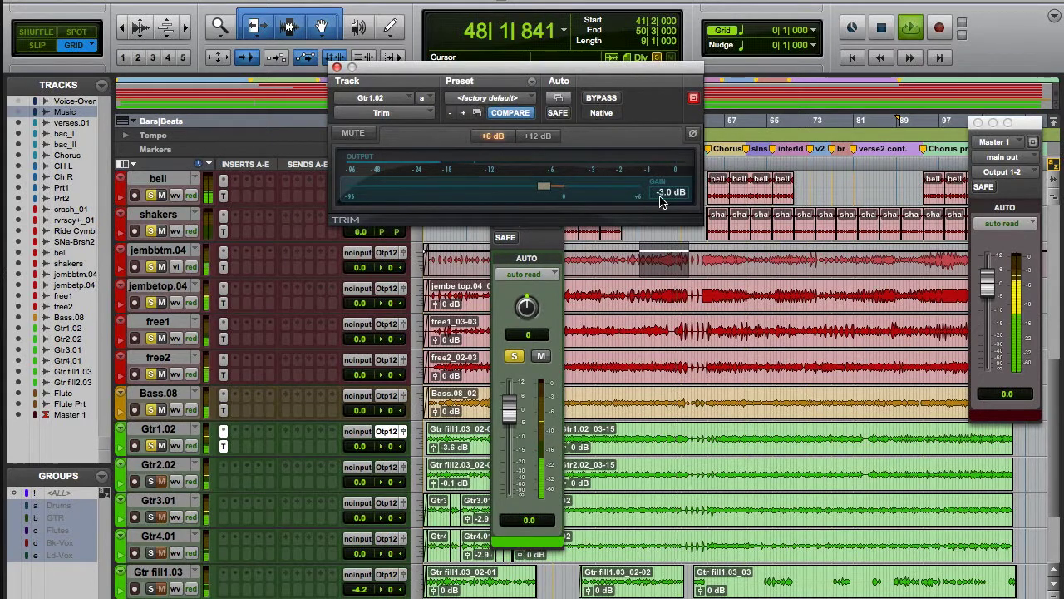
pyautogui.click(665, 193)
pyautogui.write('-4')
pyautogui.press('Return')
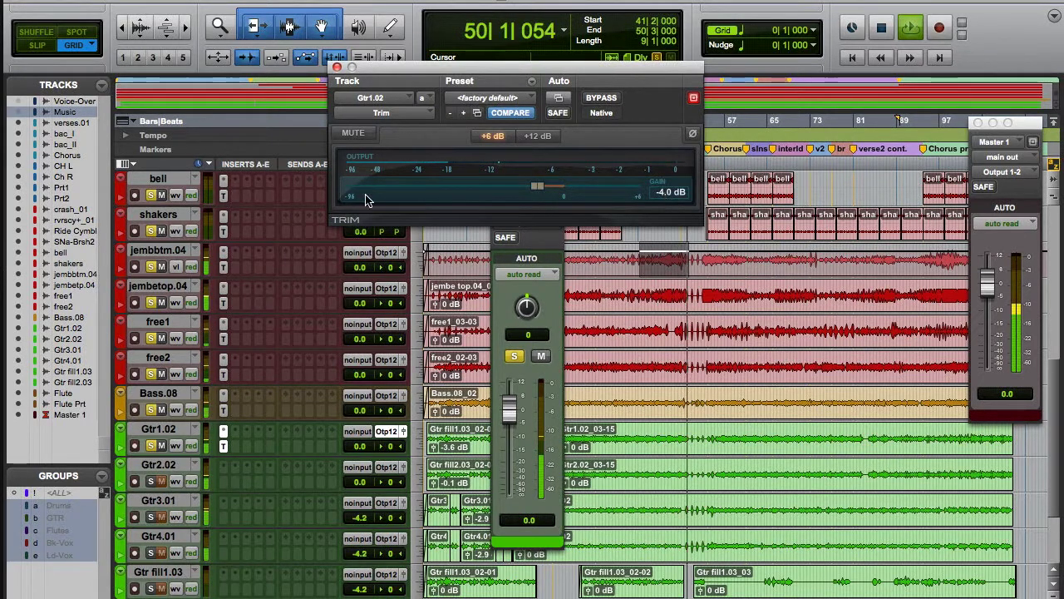
pyautogui.click(223, 447)
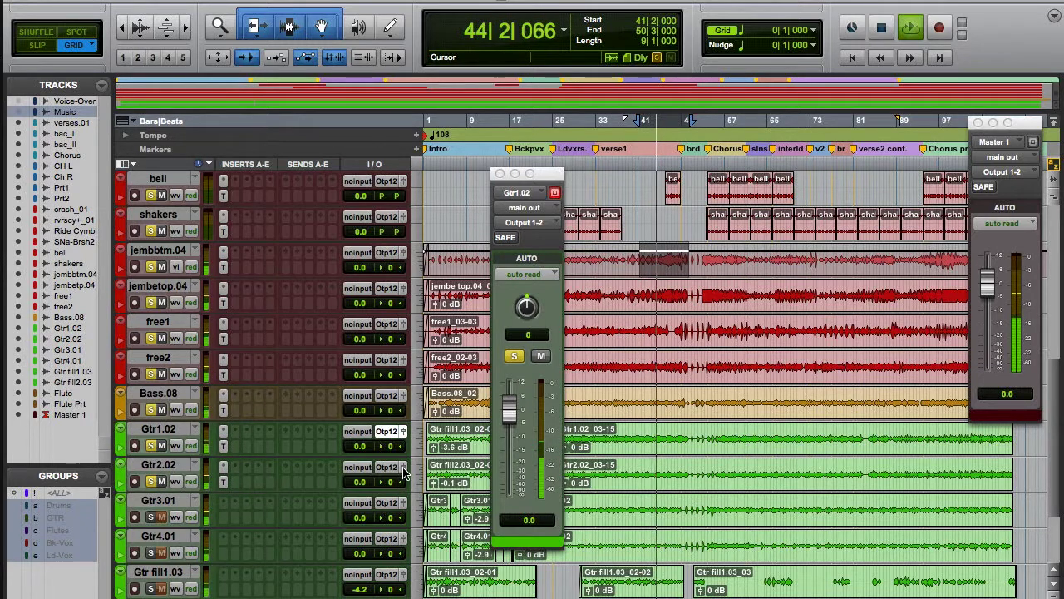
# Step: Show Gtr2.02's output fader and adjust its Trim gain, trying -3 dB and settling on -2 dB
pyautogui.click(387, 466)
pyautogui.click(222, 482)
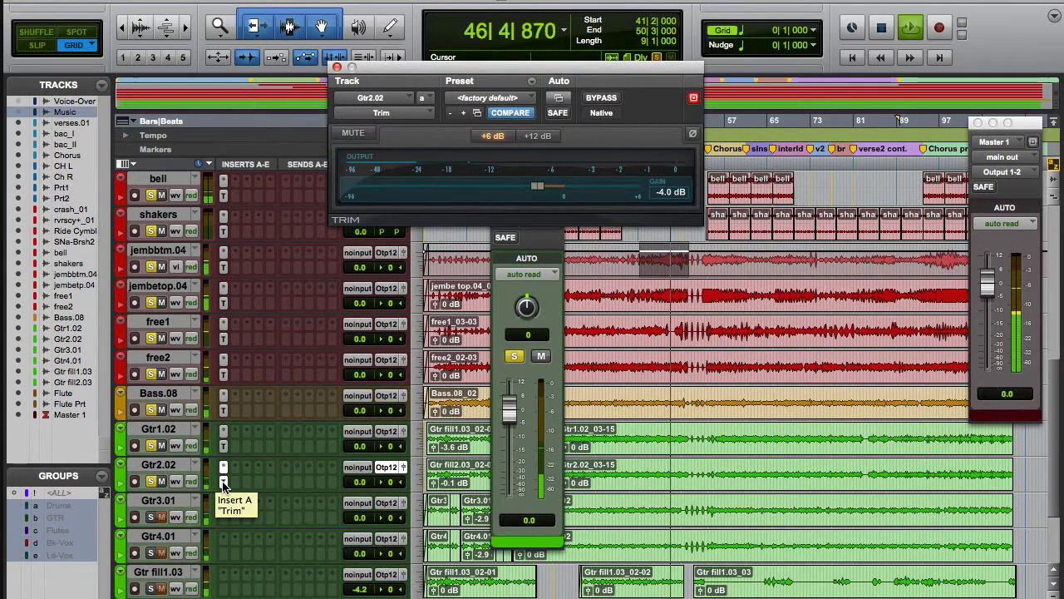
pyautogui.click(671, 192)
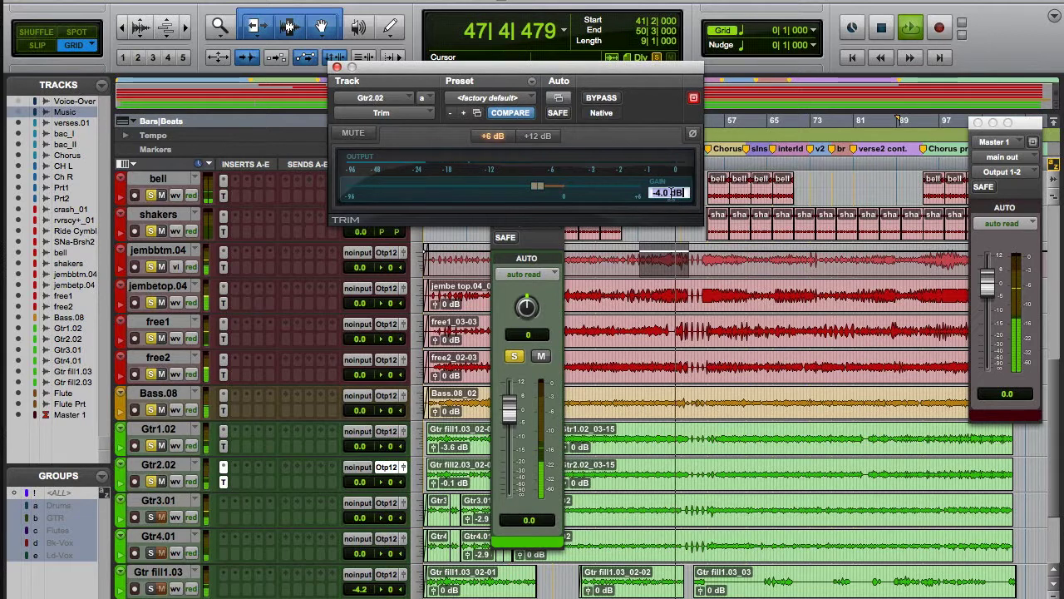
pyautogui.write('-3')
pyautogui.press('Return')
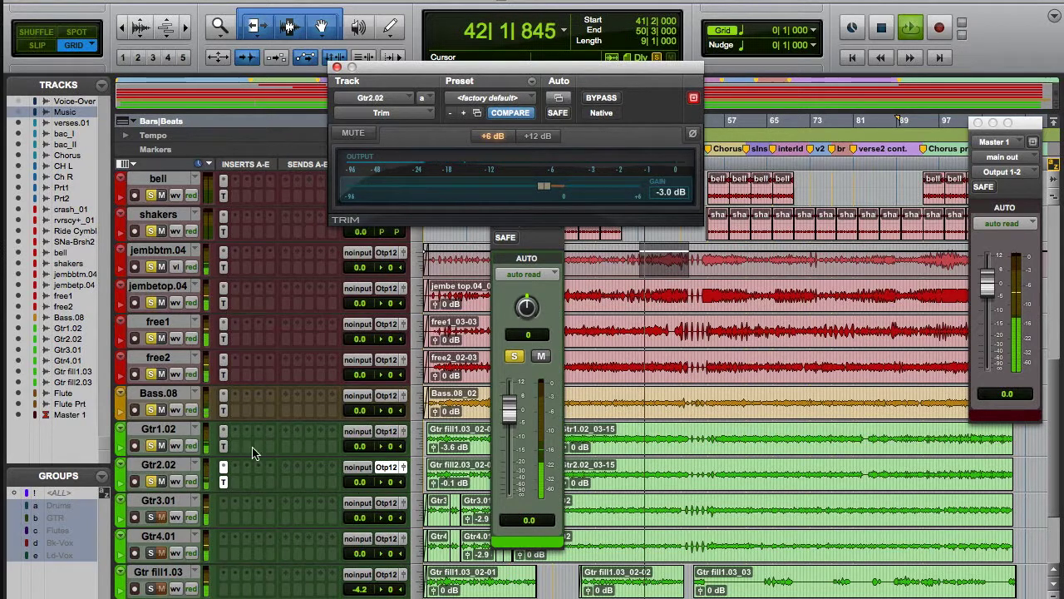
pyautogui.click(669, 193)
pyautogui.write('-2')
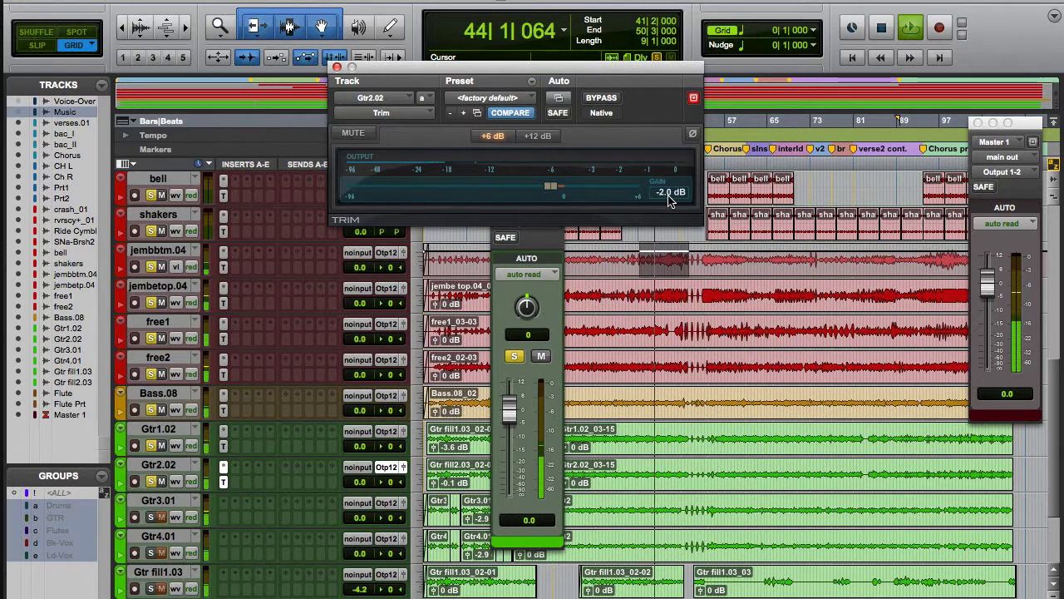
# Step: Set the Trim gain on Gtr1.02 to -3 dB and close the track's Trim and output windows
pyautogui.click(223, 447)
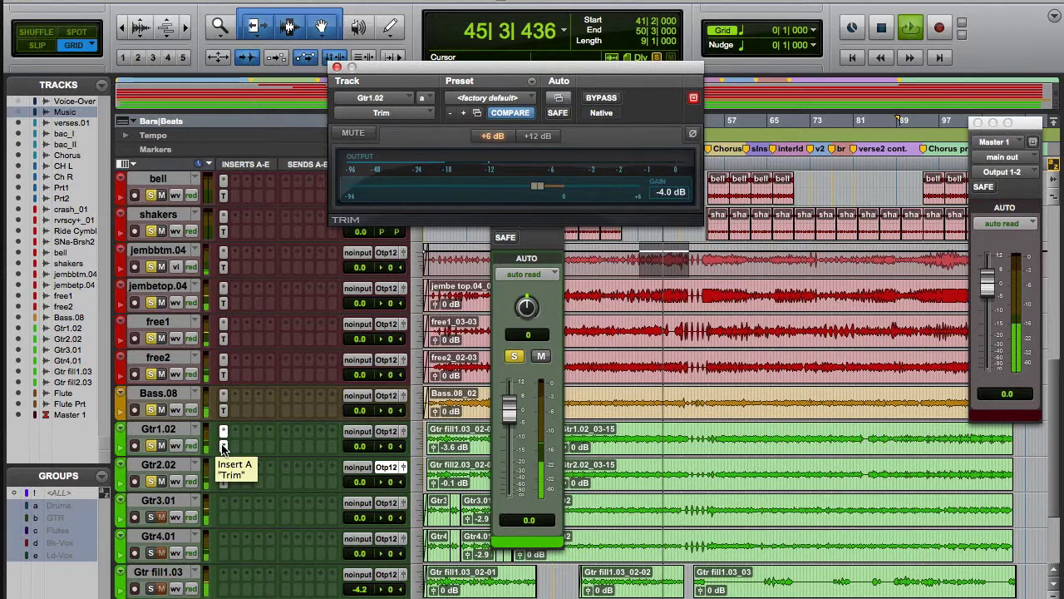
pyautogui.click(403, 431)
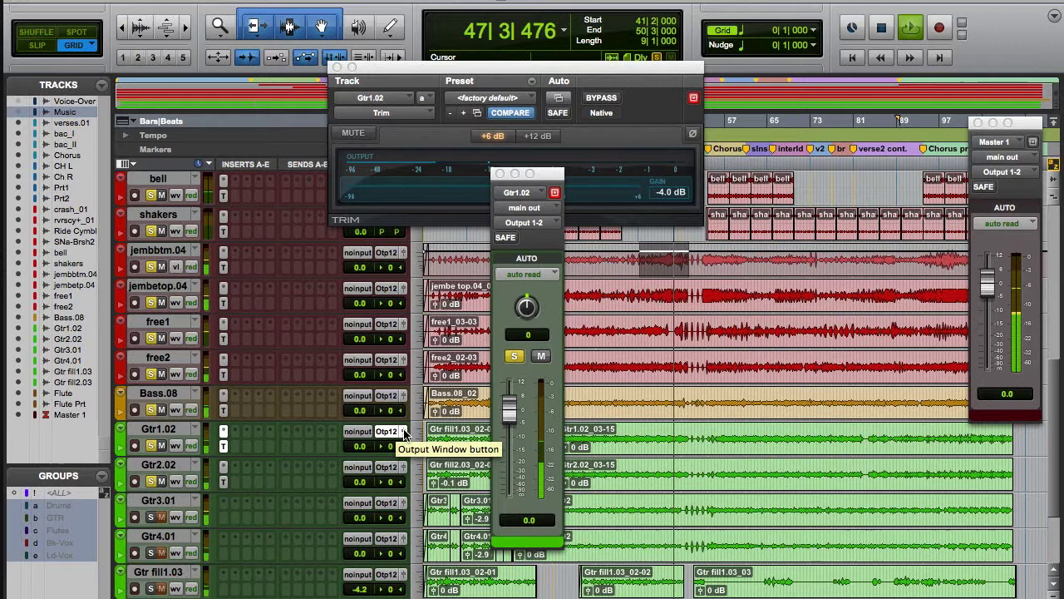
pyautogui.click(653, 204)
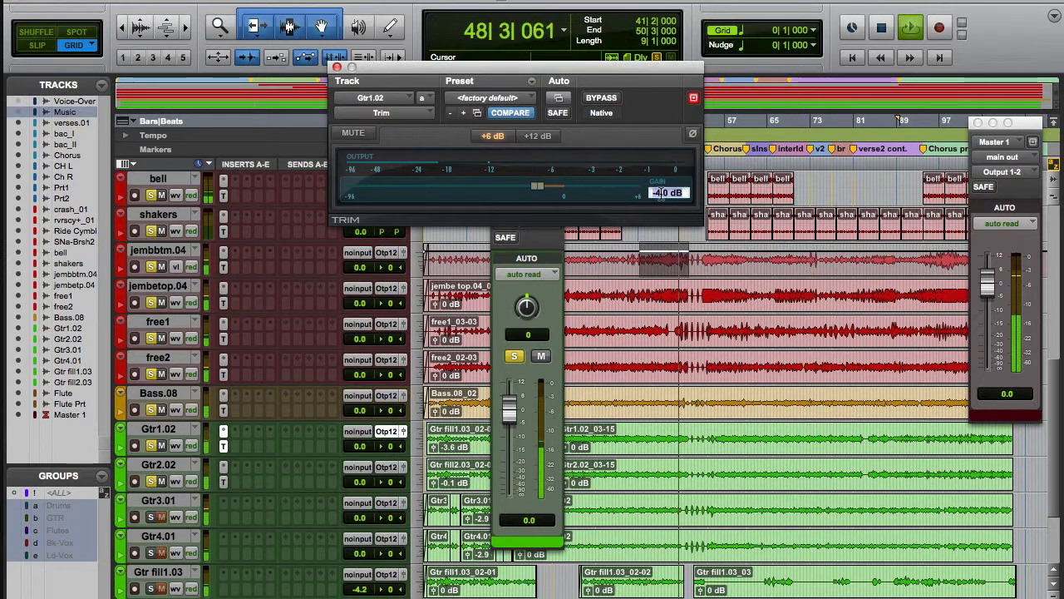
pyautogui.click(658, 192)
pyautogui.write('-3')
pyautogui.press('Return')
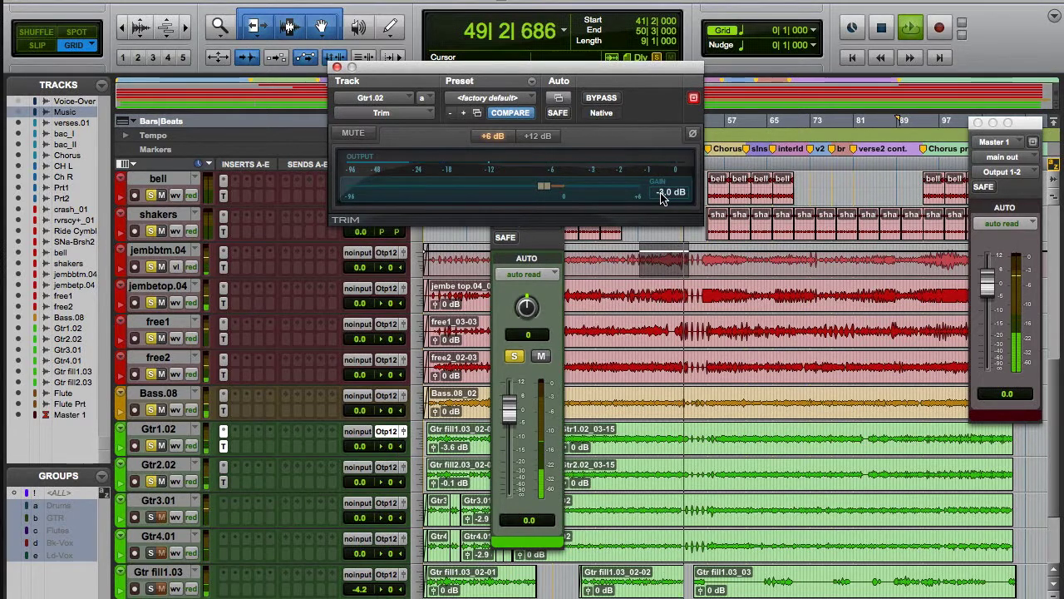
pyautogui.click(222, 446)
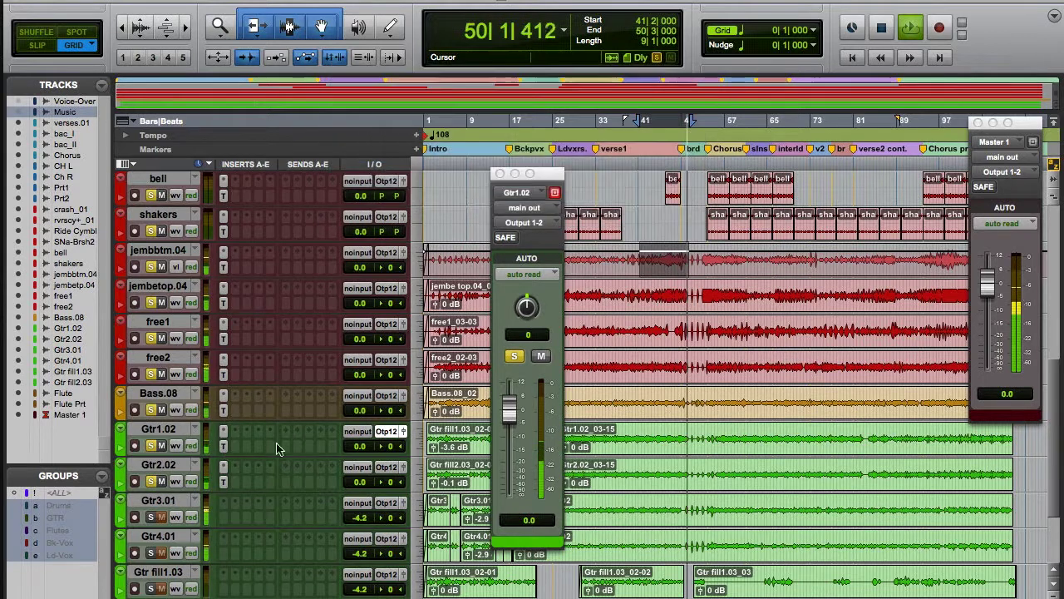
pyautogui.click(404, 431)
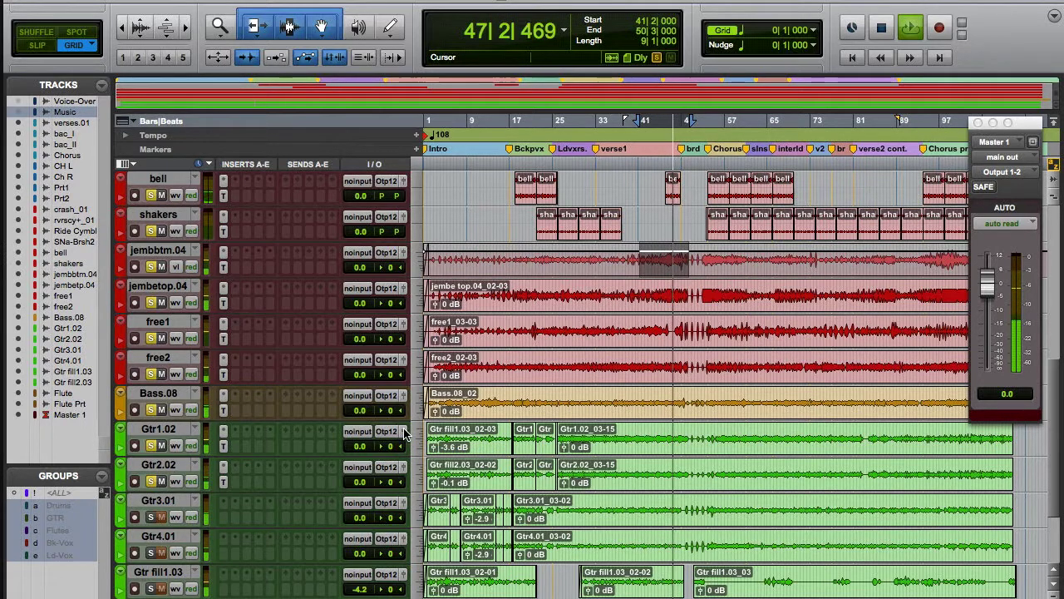
# Step: Check Gtr1.02's output level once more, close its output window and show Gtr3.01's output fader
pyautogui.click(403, 432)
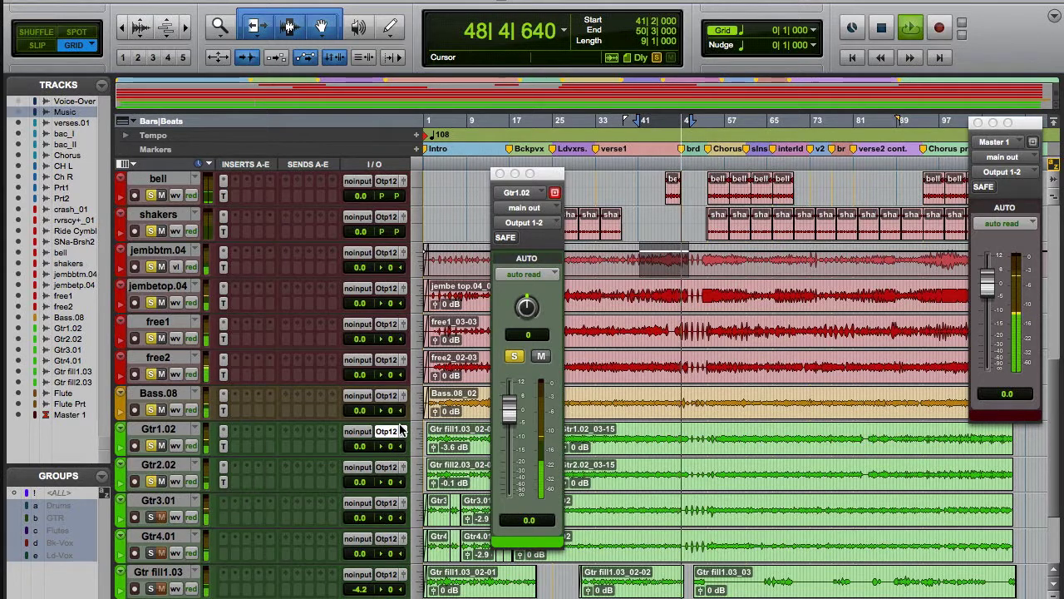
pyautogui.click(403, 431)
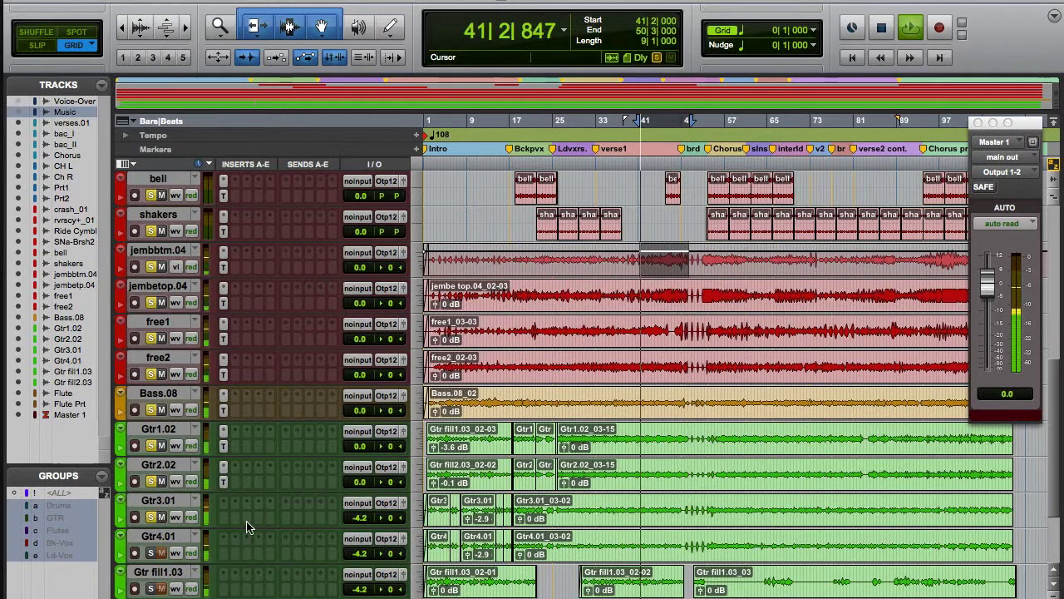
pyautogui.click(402, 503)
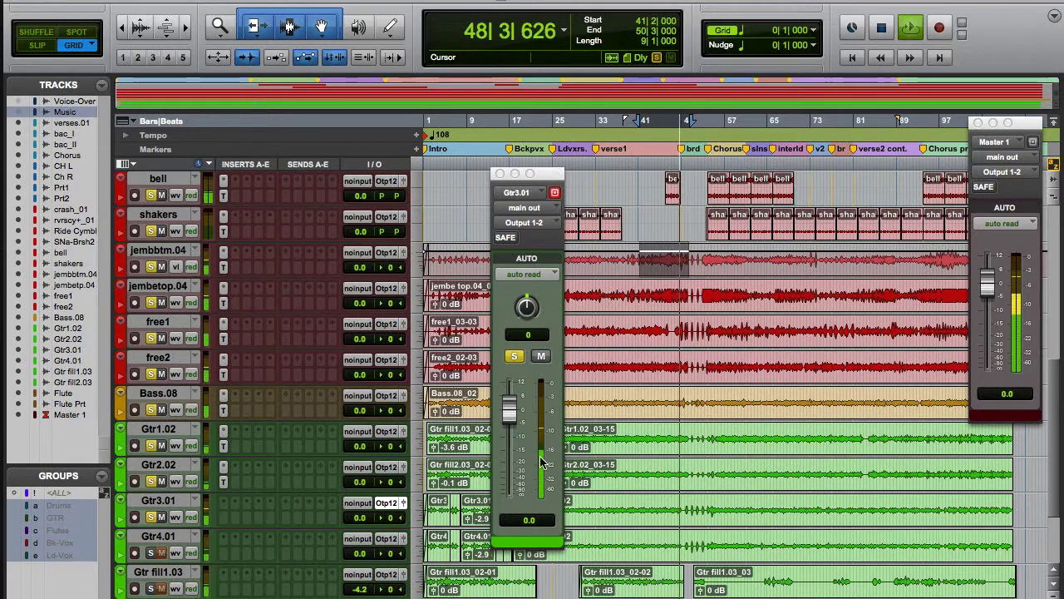
# Step: Set the Trim gain on Gtr fill2.03 to -2 dB and close the track's Trim and output windows
pyautogui.scroll(-4, 546, 446)
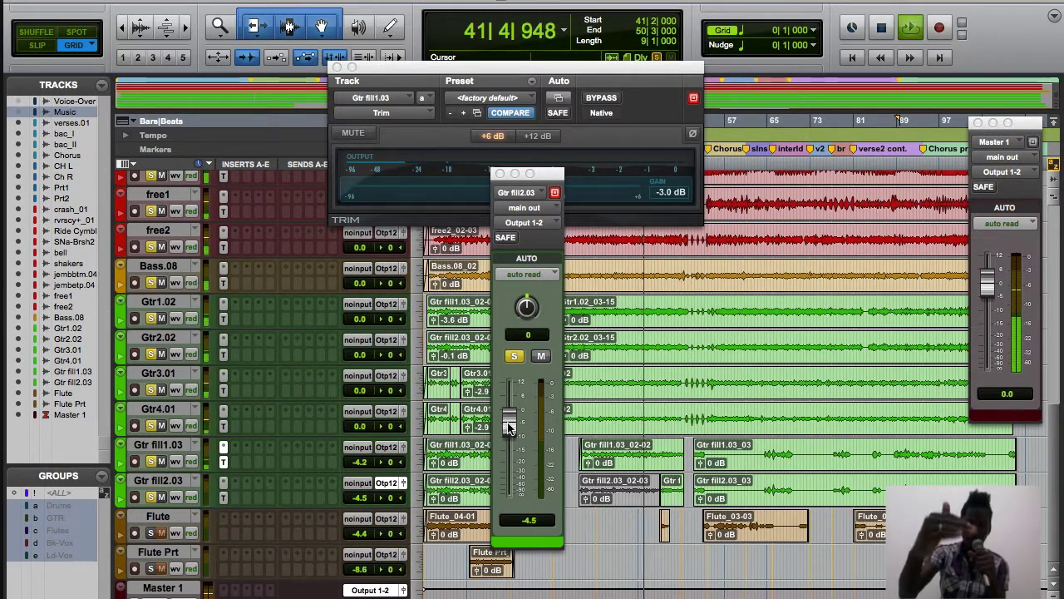
pyautogui.moveTo(508, 422); pyautogui.dragTo(509, 414)
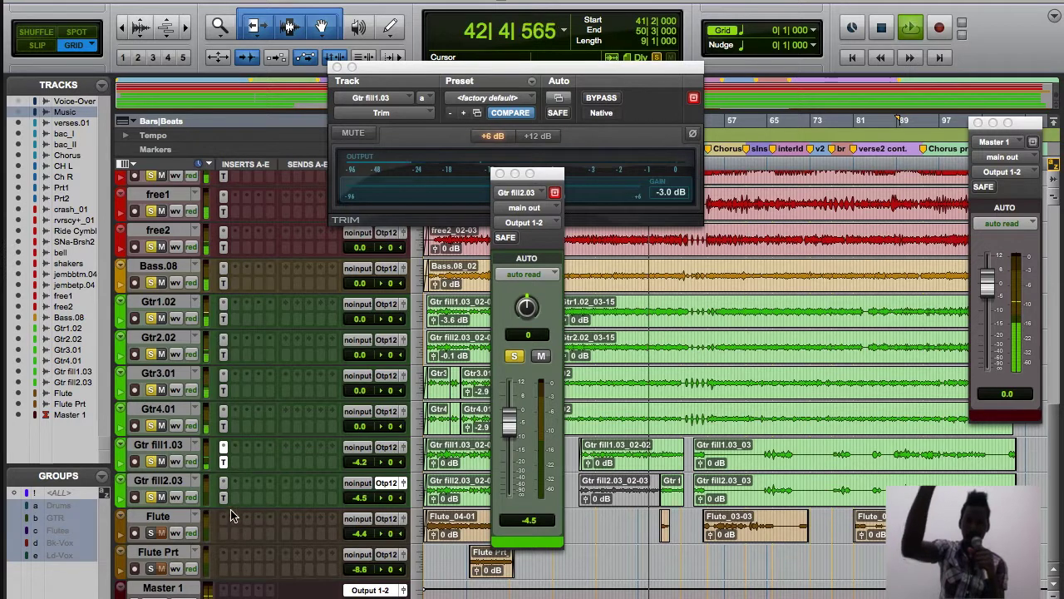
pyautogui.click(223, 498)
pyautogui.click(677, 191)
pyautogui.write('-2')
pyautogui.press('Return')
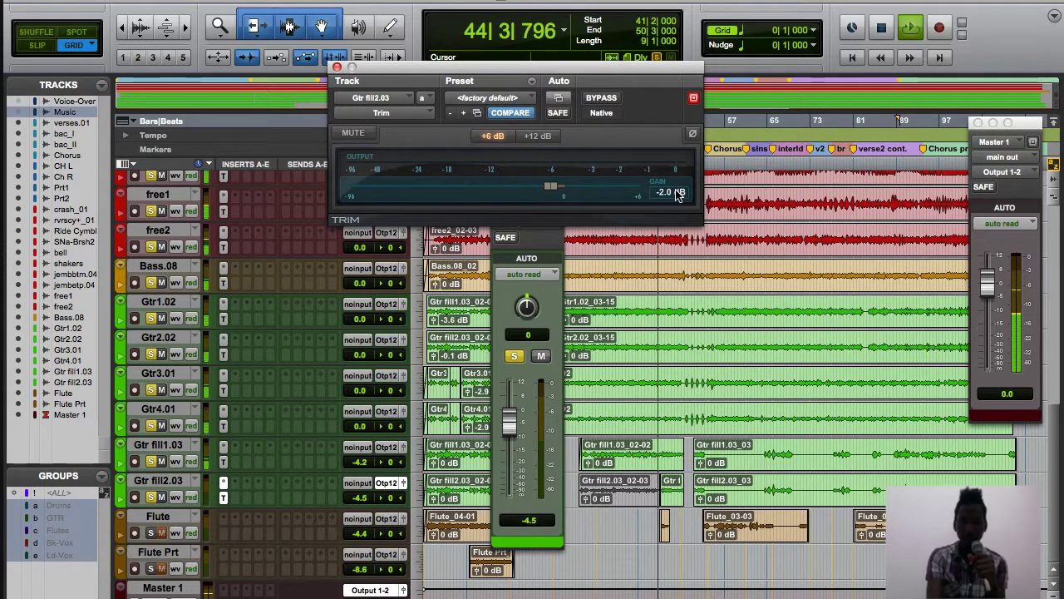
pyautogui.click(223, 498)
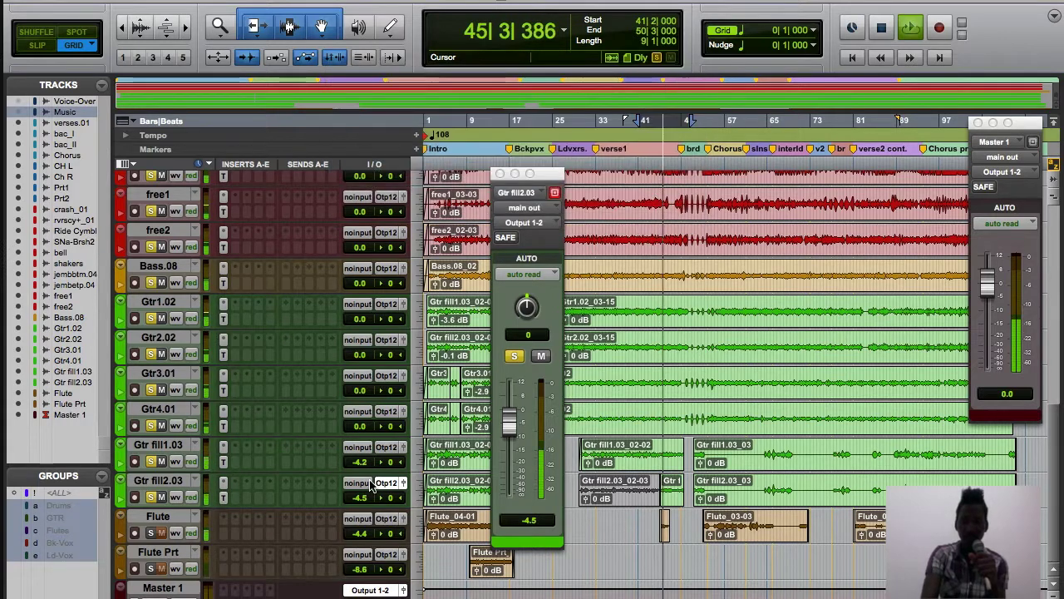
pyautogui.click(403, 483)
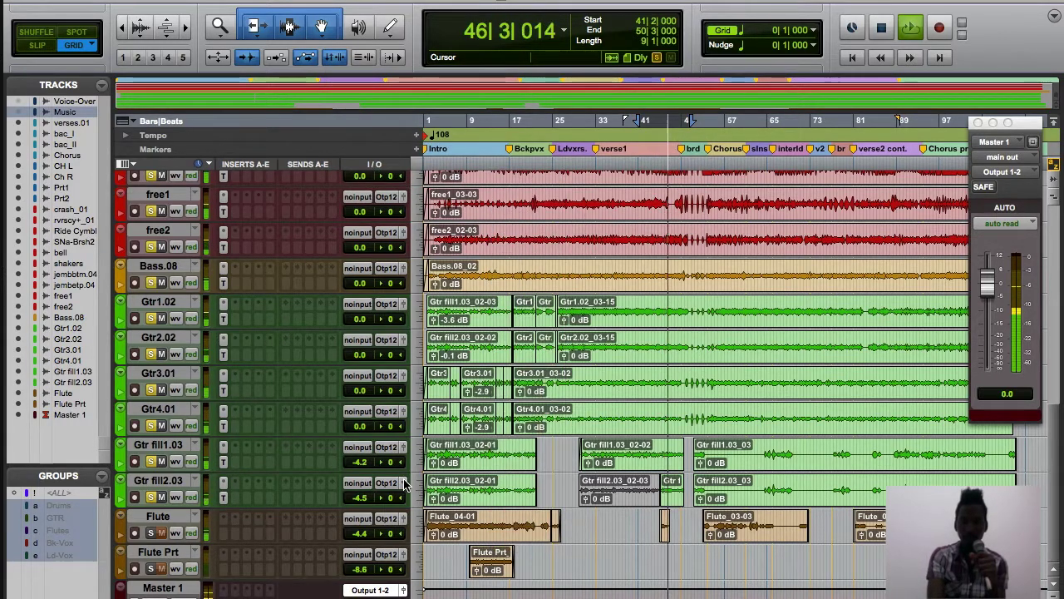
# Step: Open the Trim plug-in on Gtr fill1.03 and set its gain to -2.5 dB
pyautogui.click(224, 462)
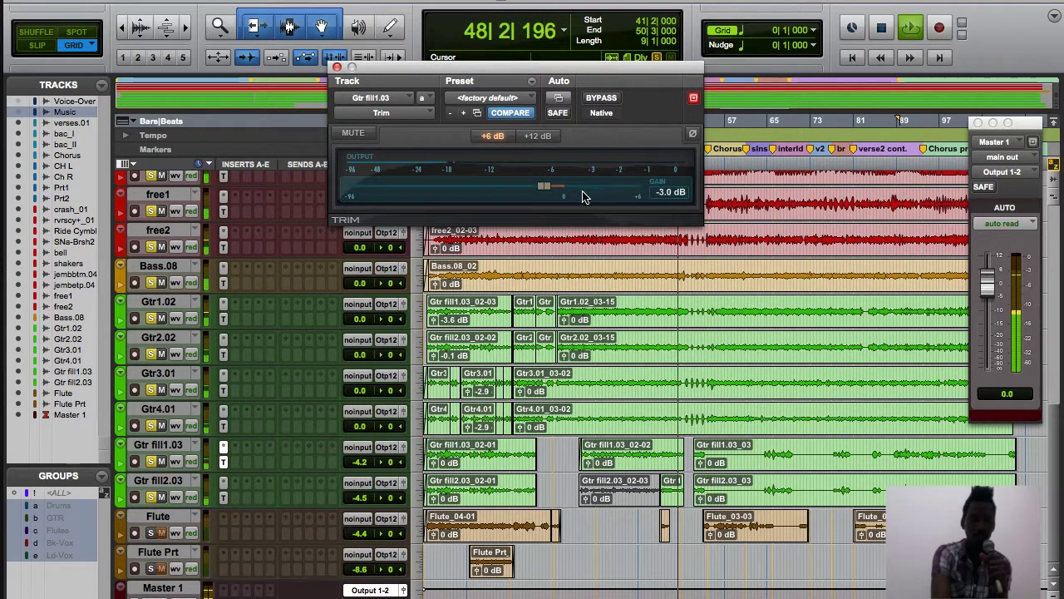
pyautogui.click(666, 192)
pyautogui.write('-2.5')
pyautogui.press('Return')
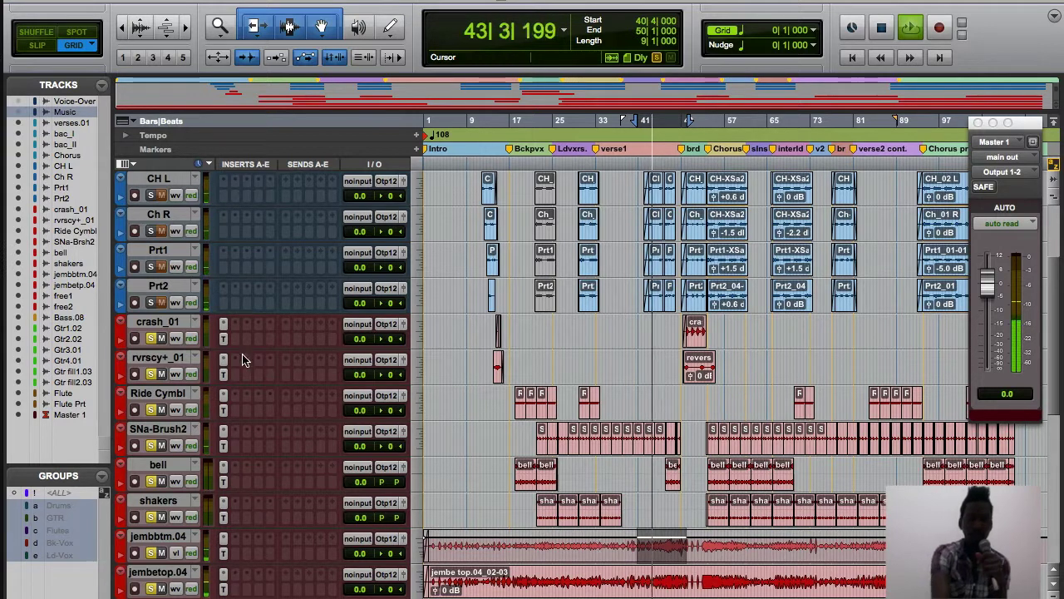
# Step: Show the output fader of the Prt2 vocal track to check its level
pyautogui.scroll(4, 239, 359)
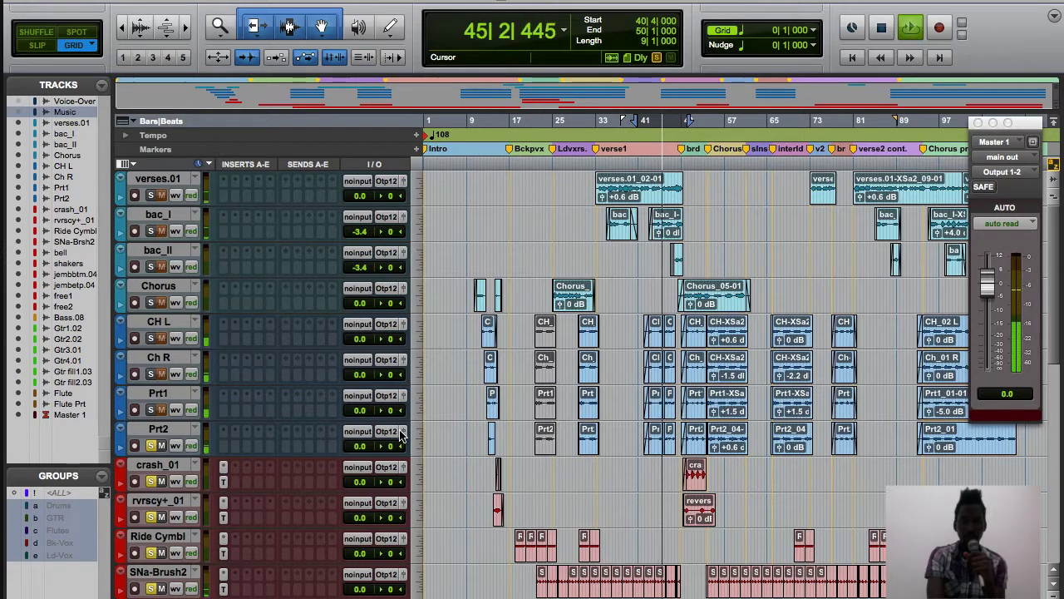
pyautogui.click(403, 432)
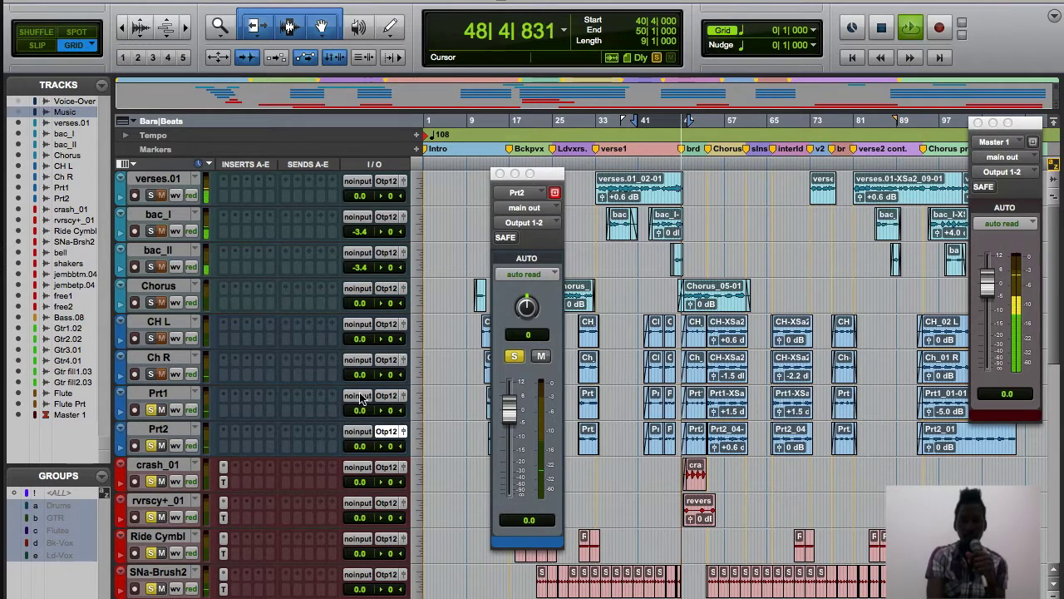
# Step: Select the Prt1 clip spanning bars 29 to 33 for looped playback and check the output levels of Prt1 and Prt2
pyautogui.click(400, 395)
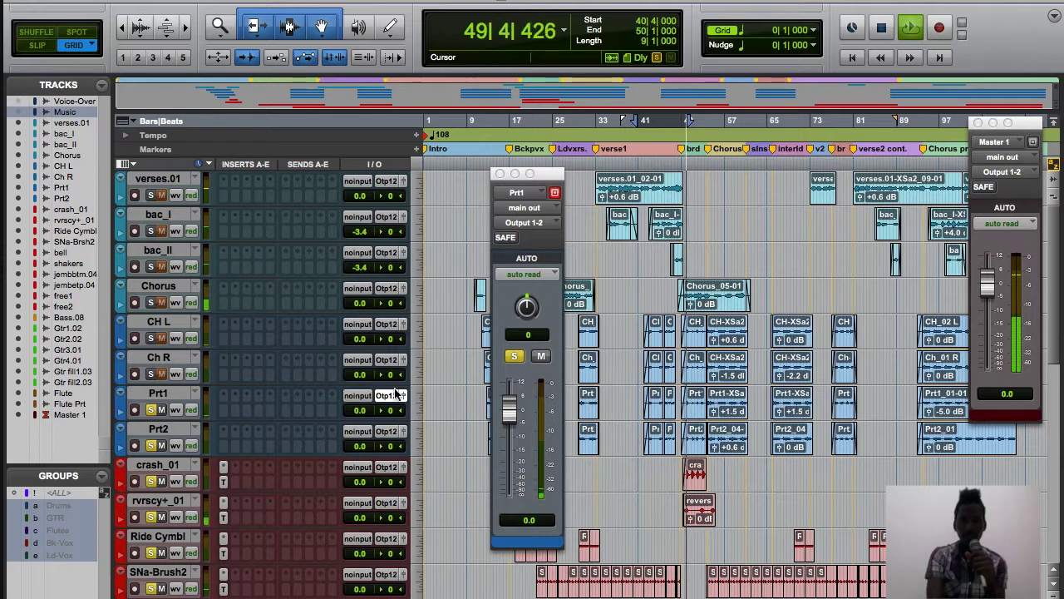
pyautogui.click(400, 395)
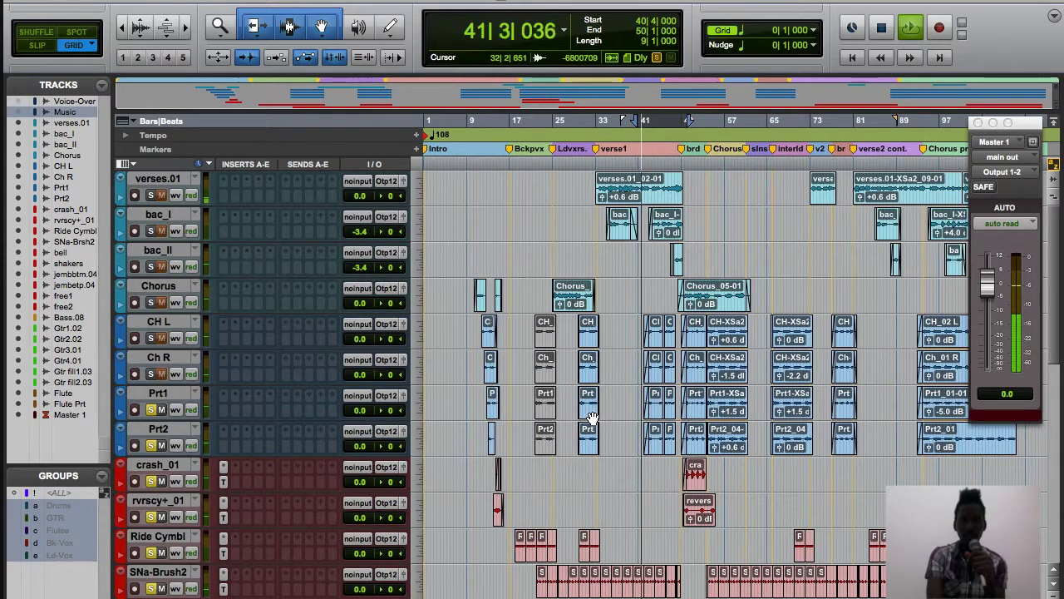
pyautogui.click(588, 414)
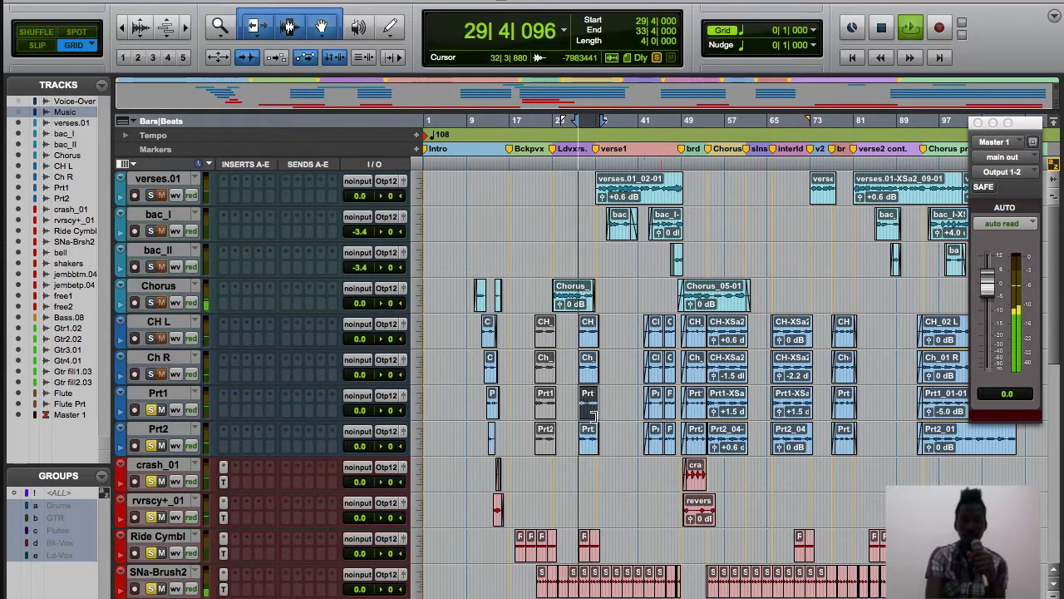
pyautogui.click(400, 395)
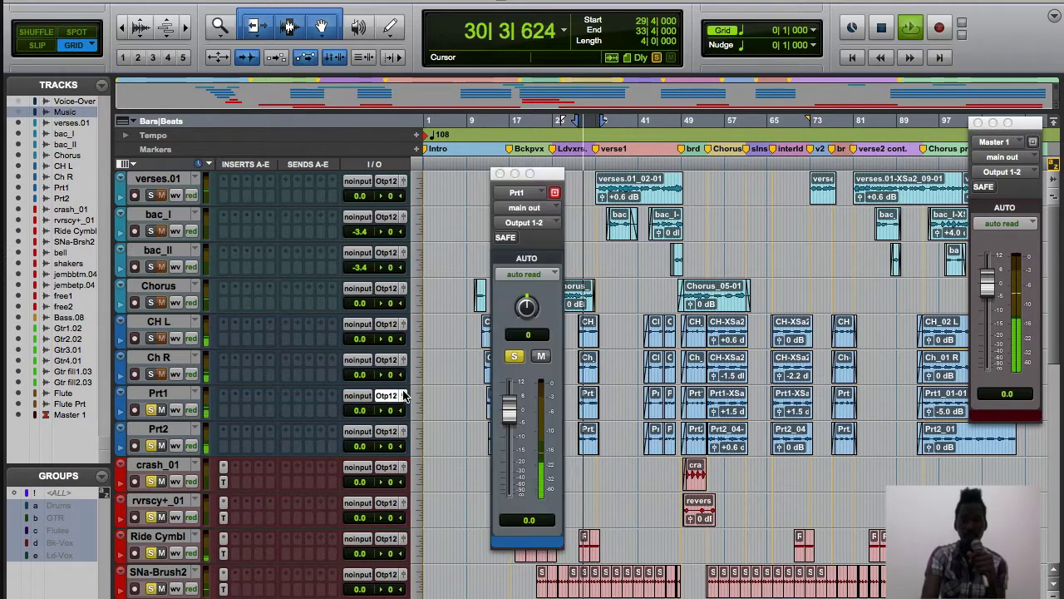
pyautogui.click(404, 432)
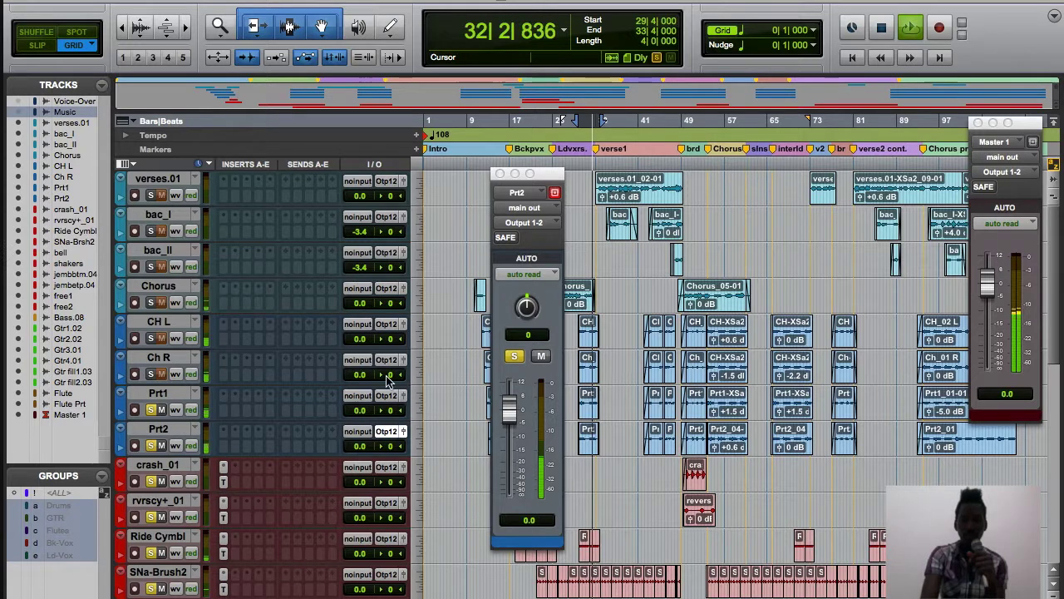
# Step: Solo the Ch R, CH L and Chorus tracks and check the output levels of CH L, Ch R, Prt1 and Chorus
pyautogui.click(151, 374)
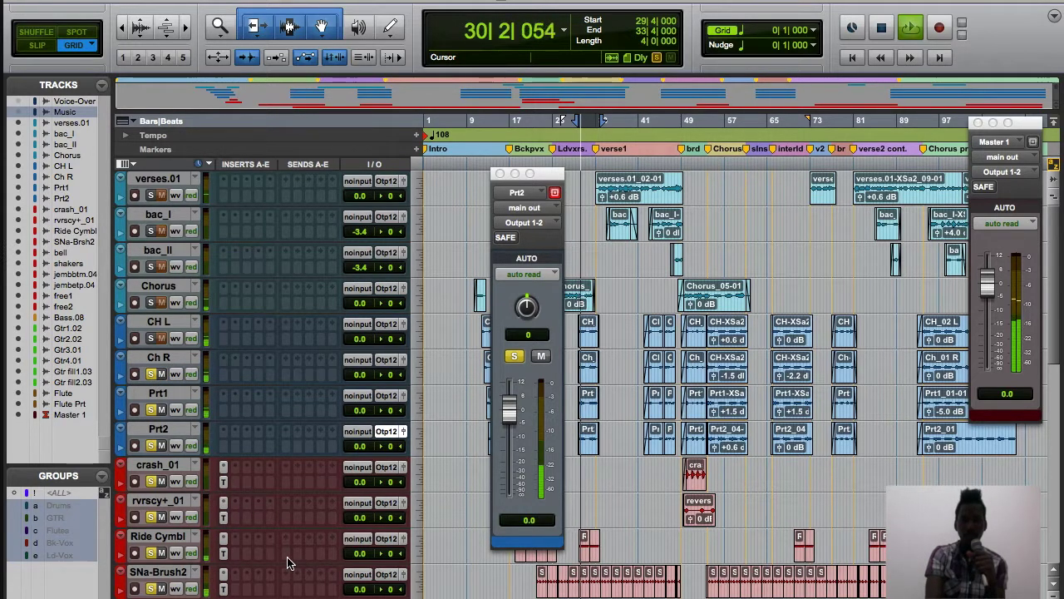
pyautogui.click(150, 338)
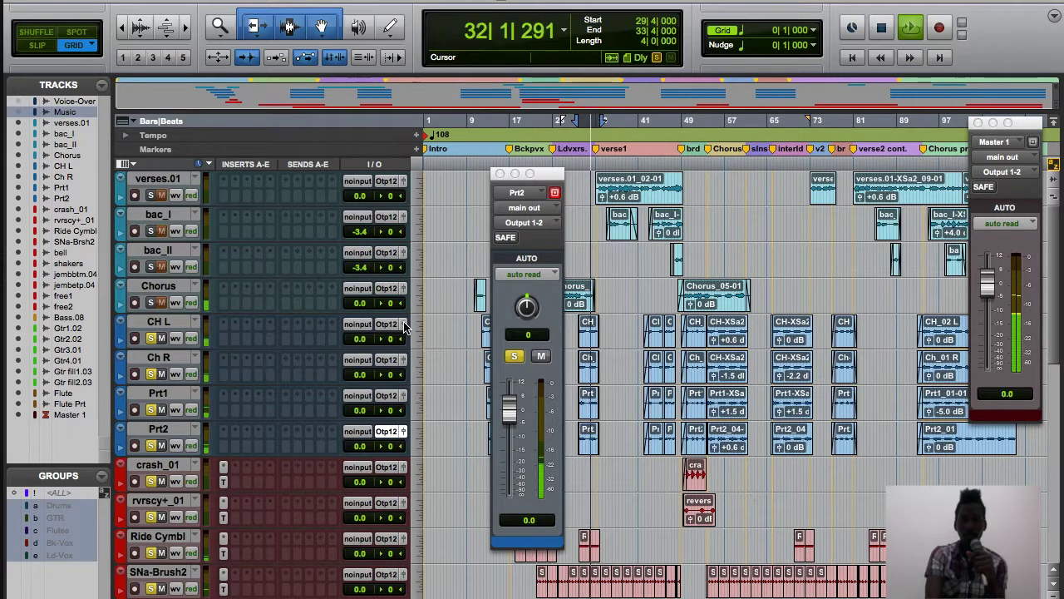
pyautogui.click(404, 325)
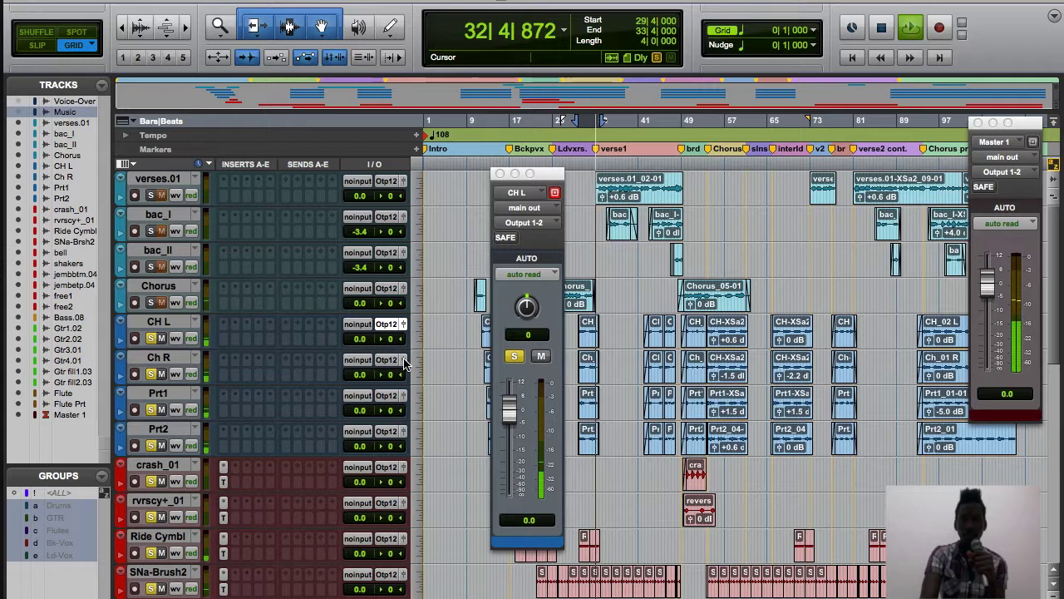
pyautogui.click(403, 360)
pyautogui.click(403, 400)
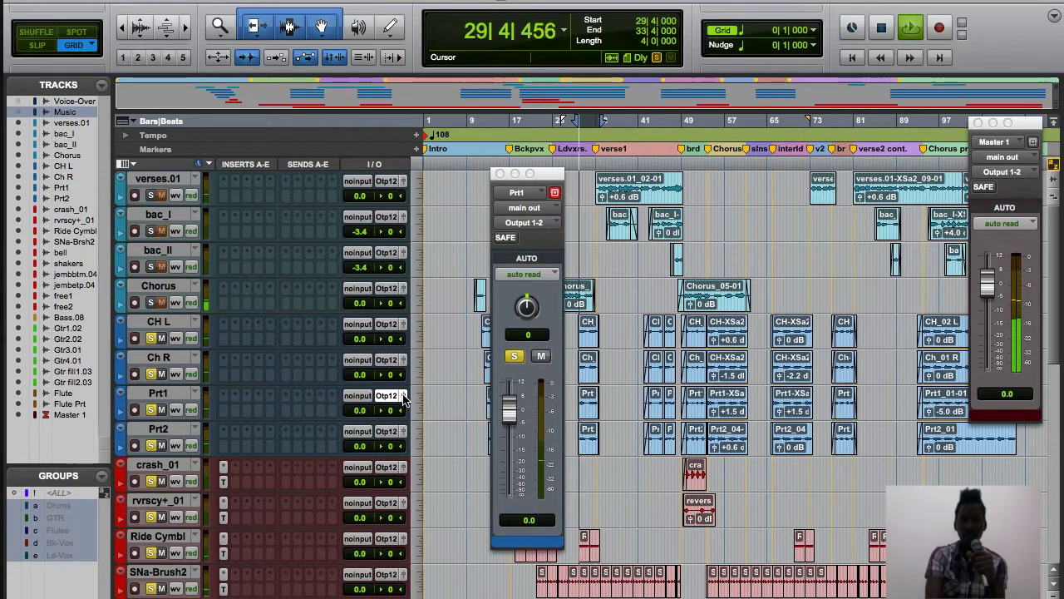
pyautogui.click(403, 400)
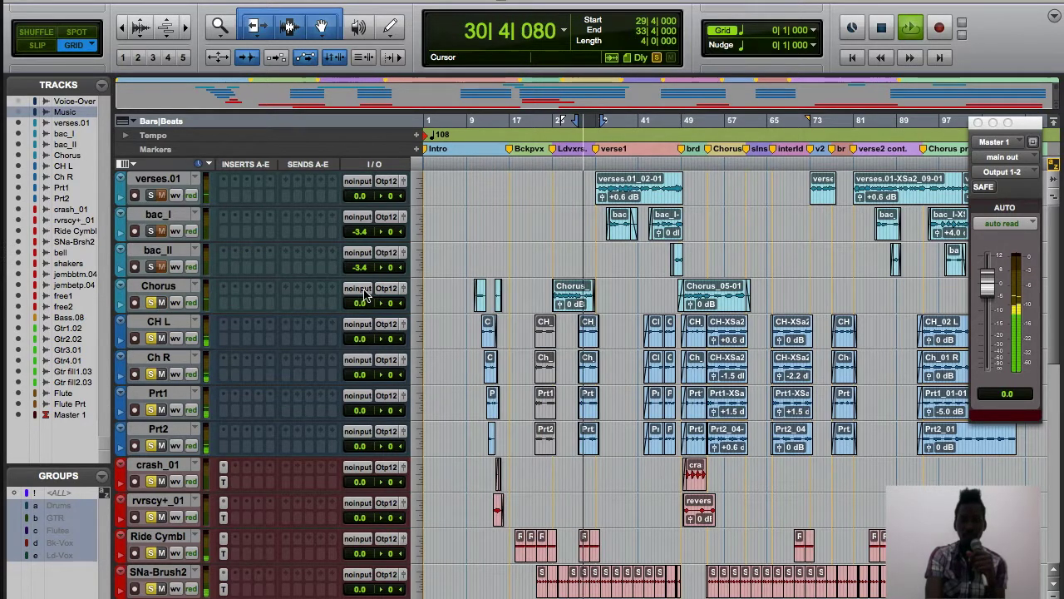
pyautogui.click(403, 288)
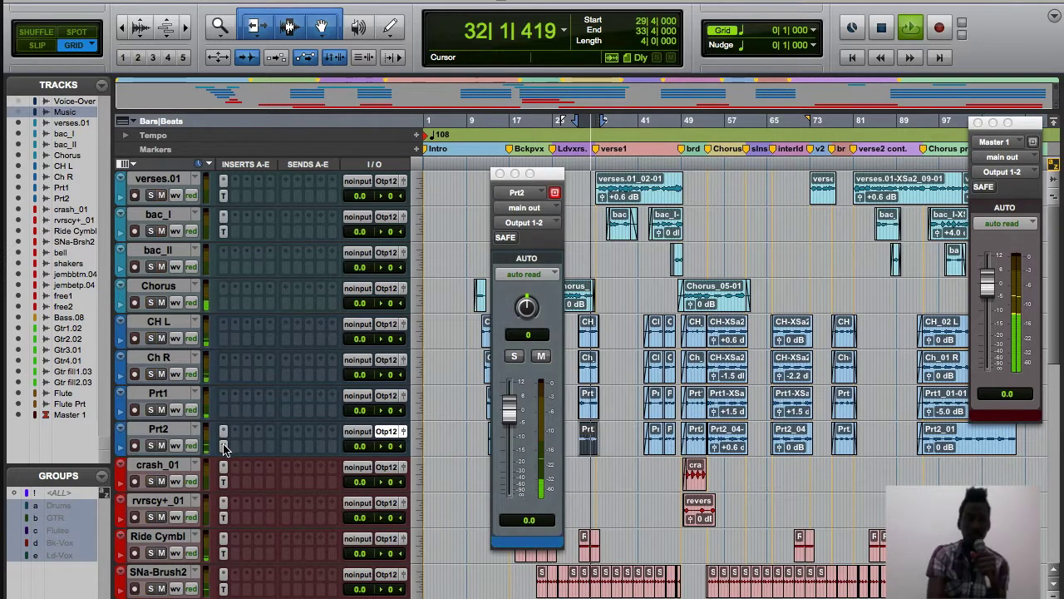
# Step: Open the Trim plug-in on Prt2, try gains of 0 and +2 dB, set it to +3 dB and close the plug-in window
pyautogui.click(225, 446)
pyautogui.click(665, 192)
pyautogui.write('0')
pyautogui.press('Return')
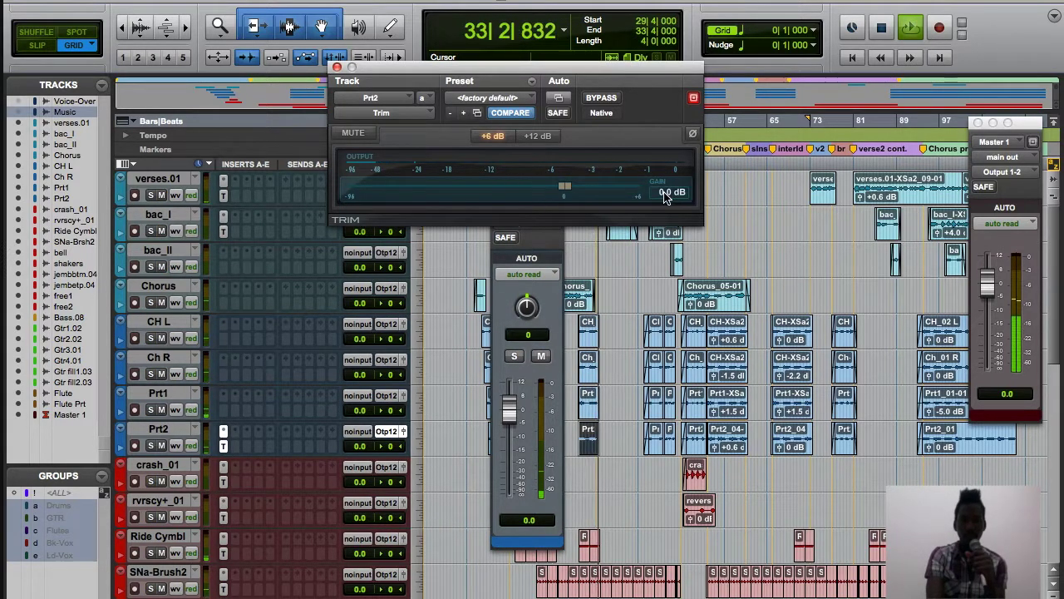
pyautogui.click(666, 193)
pyautogui.write('2')
pyautogui.press('Return')
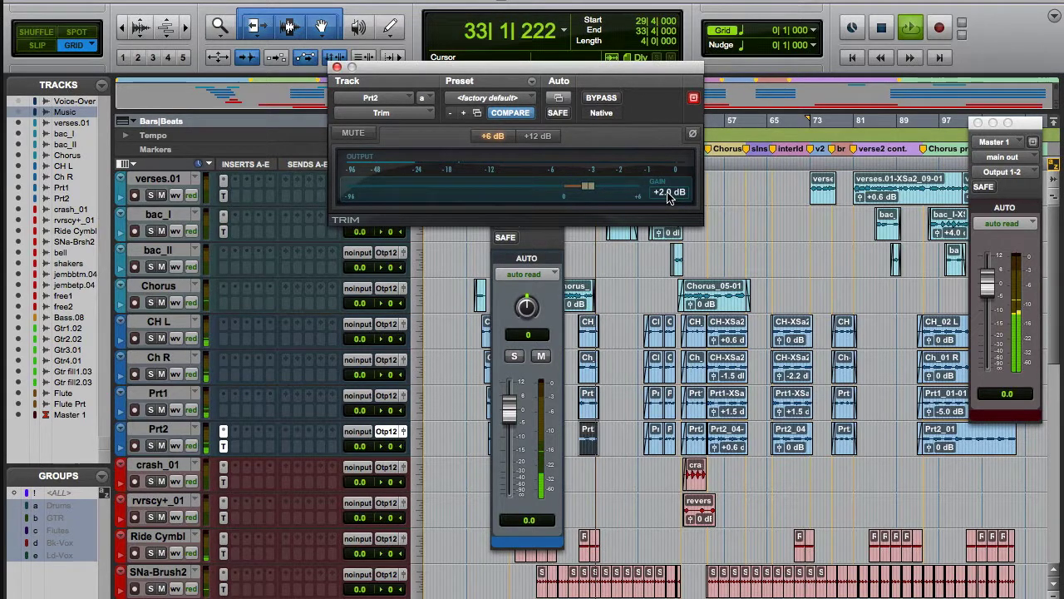
pyautogui.click(668, 194)
pyautogui.write('3')
pyautogui.press('Return')
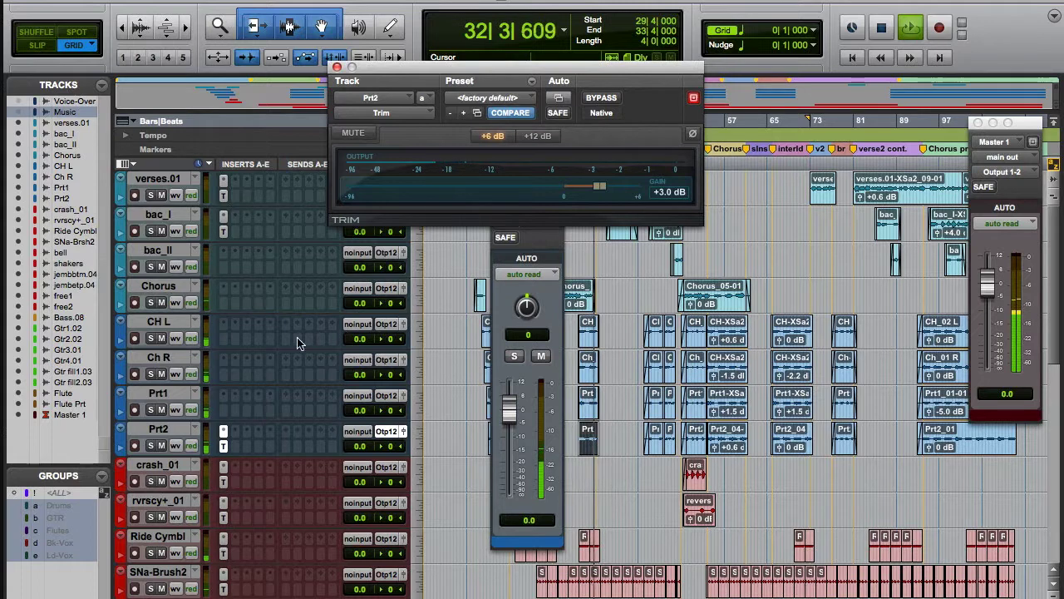
pyautogui.click(223, 448)
# Step: Copy Prt2's Trim plug-in to Prt1, Ch R and CH L, showing each track's output fader to check its level
pyautogui.moveTo(223, 450); pyautogui.dragTo(223, 412)
pyautogui.click(404, 397)
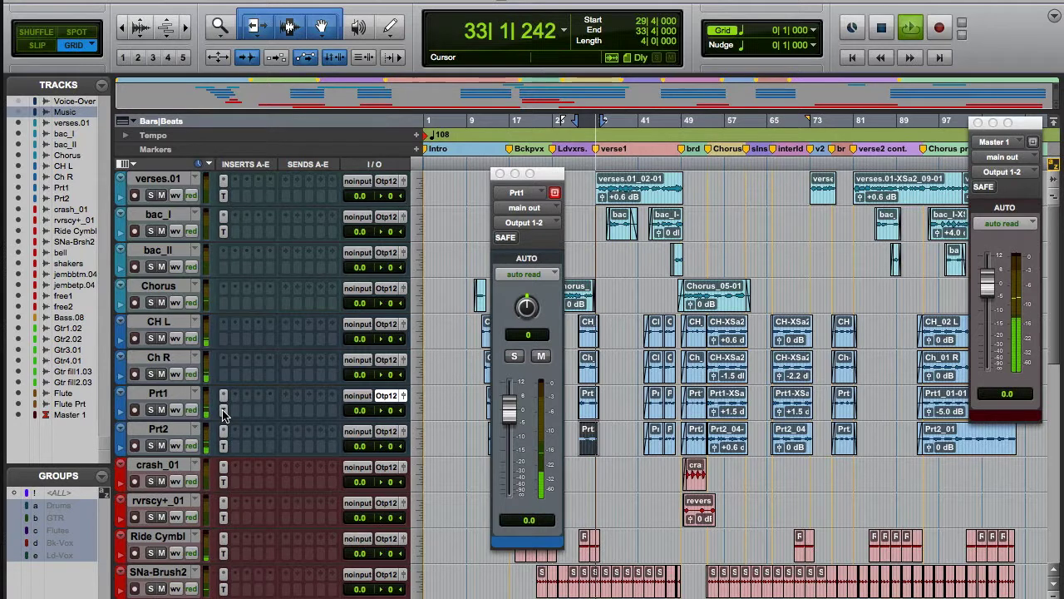
pyautogui.moveTo(223, 413); pyautogui.dragTo(223, 384)
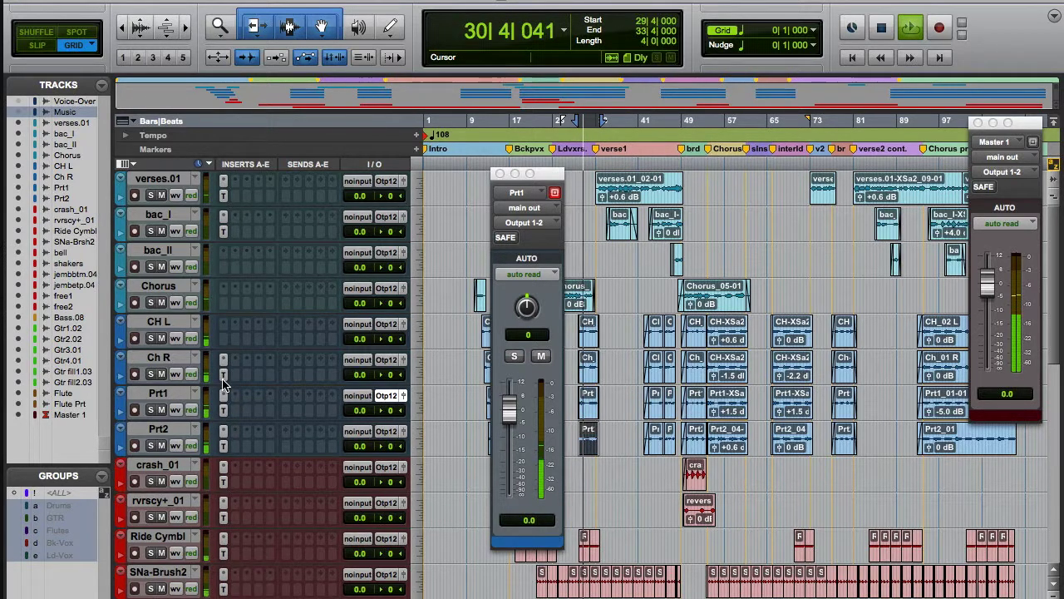
pyautogui.click(402, 359)
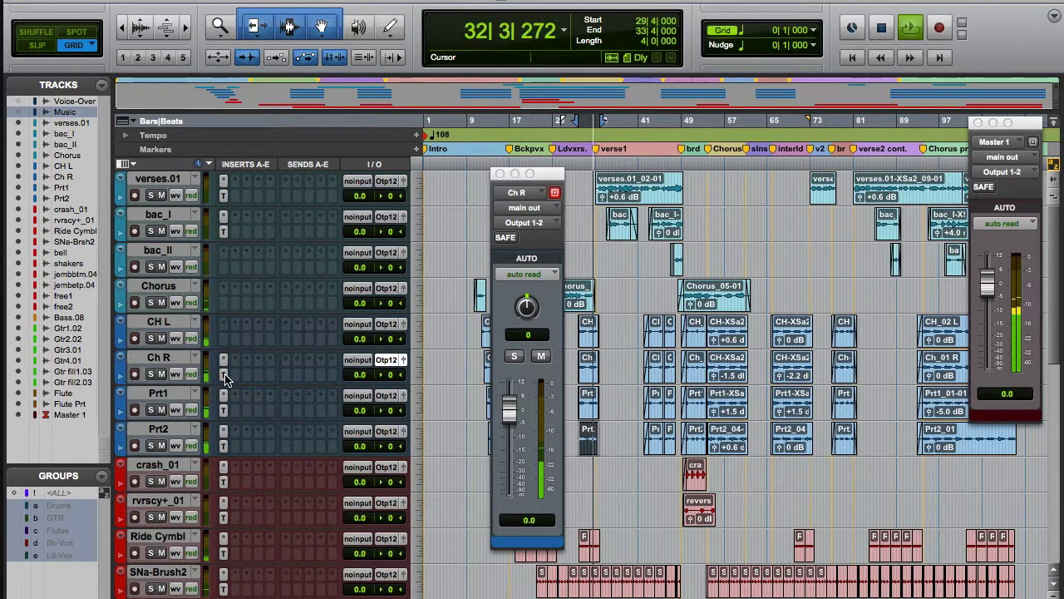
pyautogui.moveTo(225, 376); pyautogui.dragTo(226, 348)
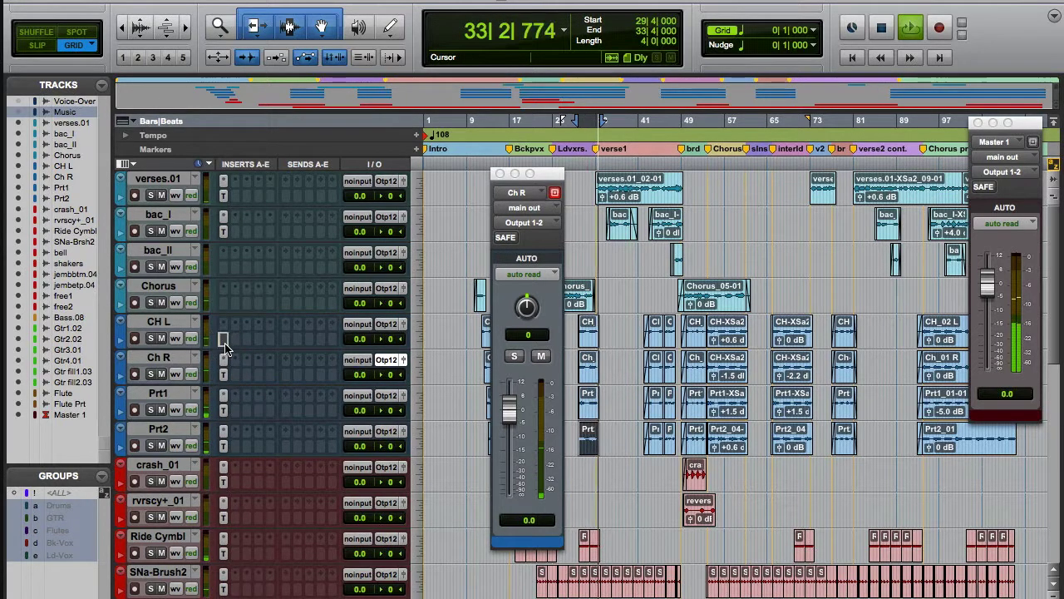
pyautogui.click(404, 325)
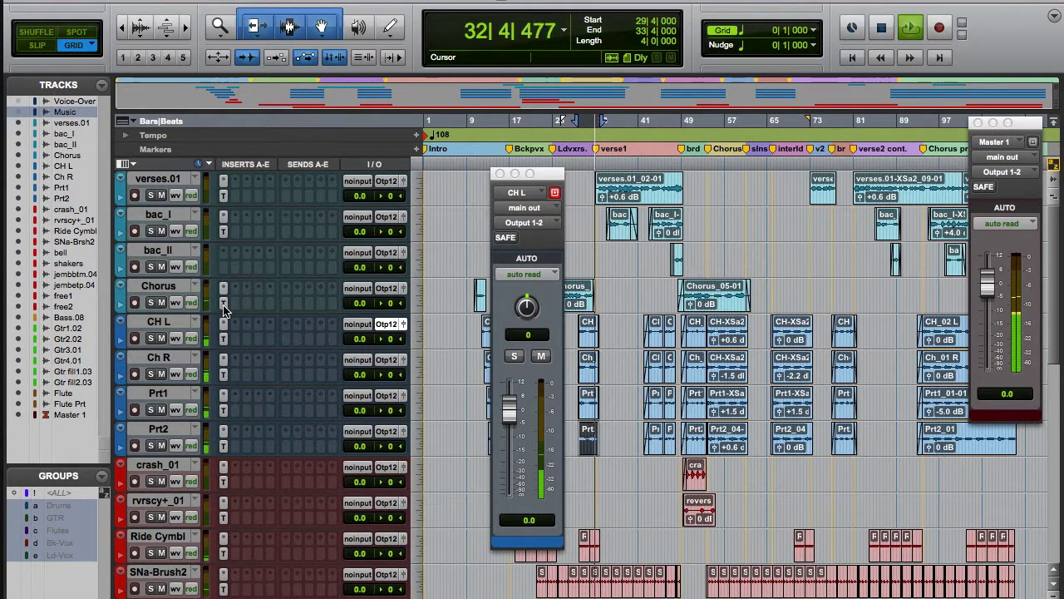
# Step: Set the Trim gain on Chorus to +2 dB, copy the plug-in to bac_II, and close Chorus's output and Trim windows
pyautogui.click(402, 288)
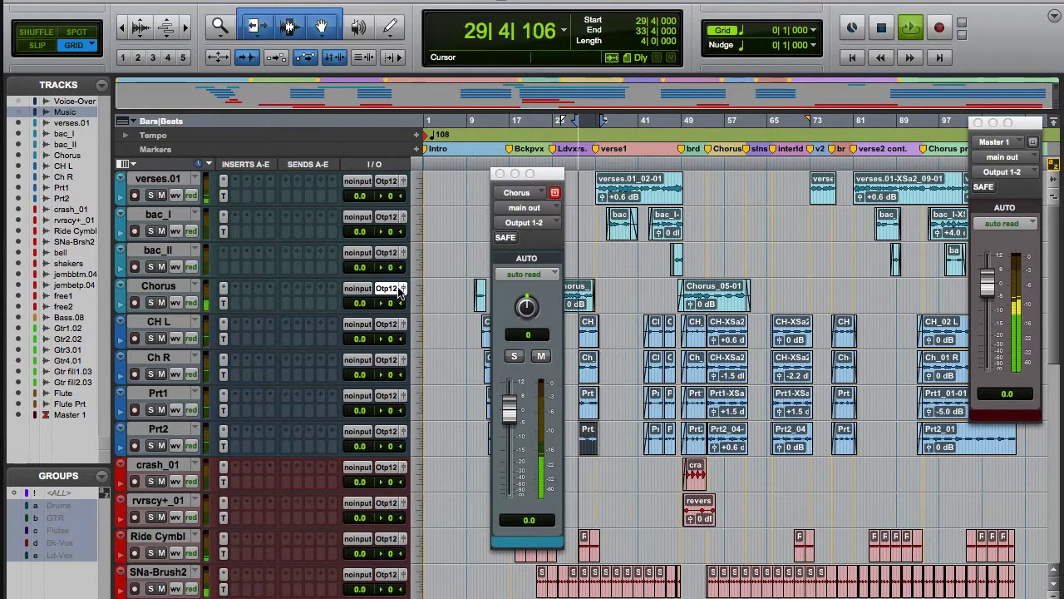
pyautogui.click(223, 303)
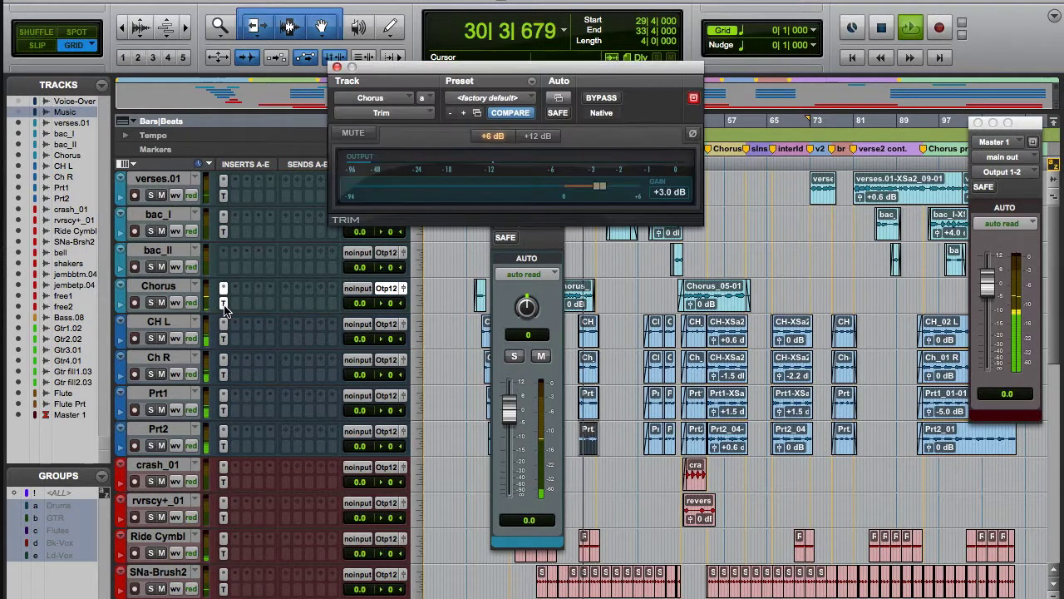
pyautogui.click(661, 192)
pyautogui.write('2')
pyautogui.press('Return')
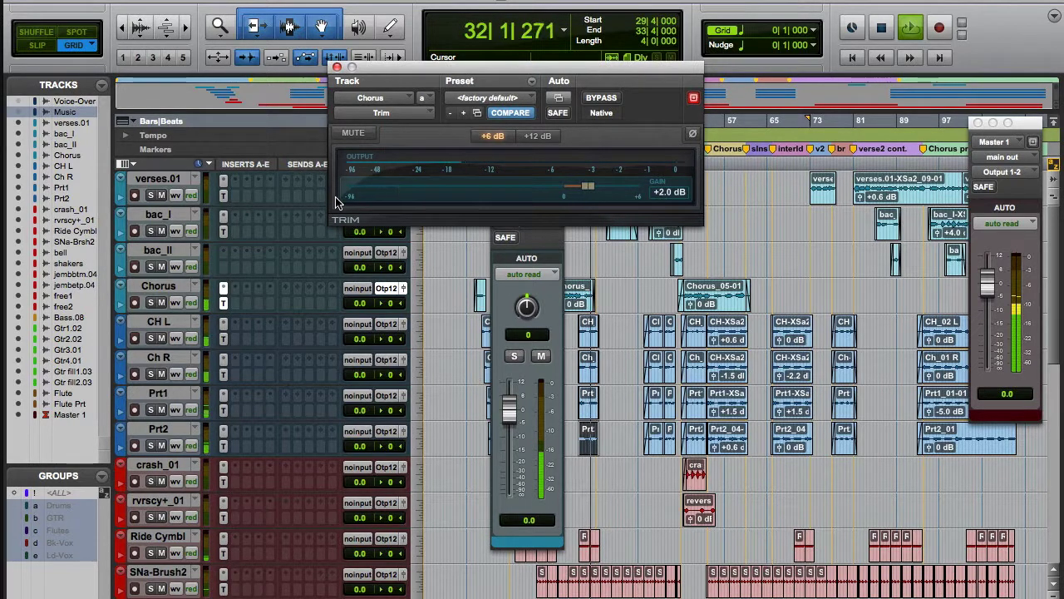
pyautogui.click(224, 303)
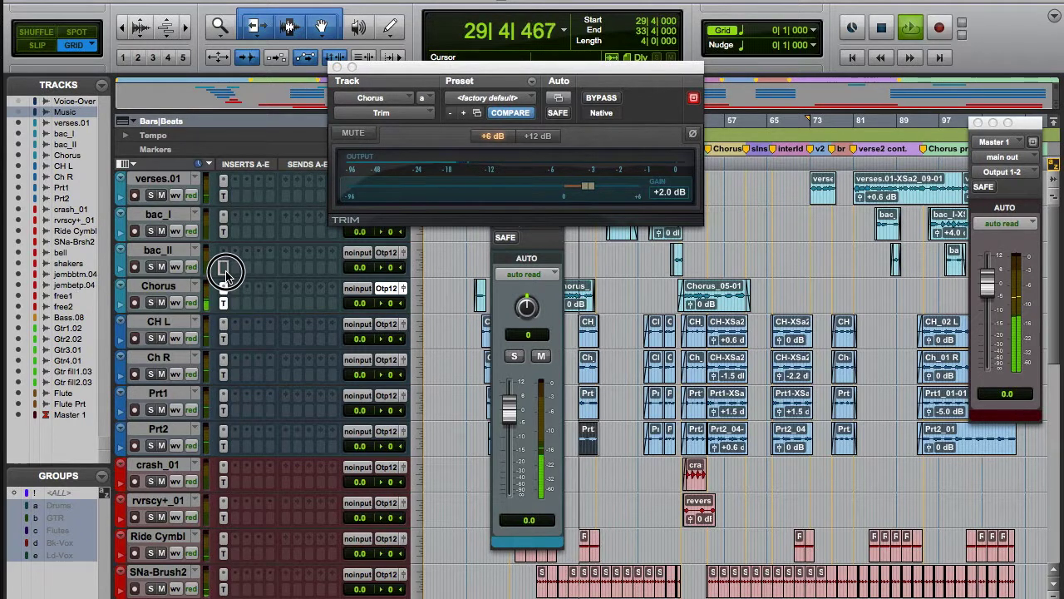
pyautogui.click(403, 289)
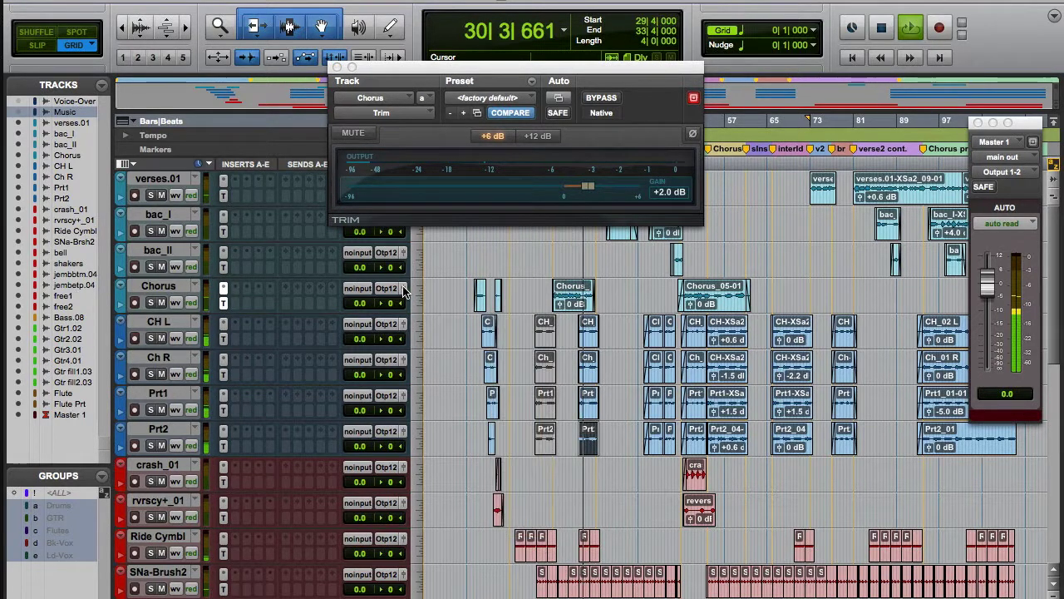
pyautogui.click(224, 303)
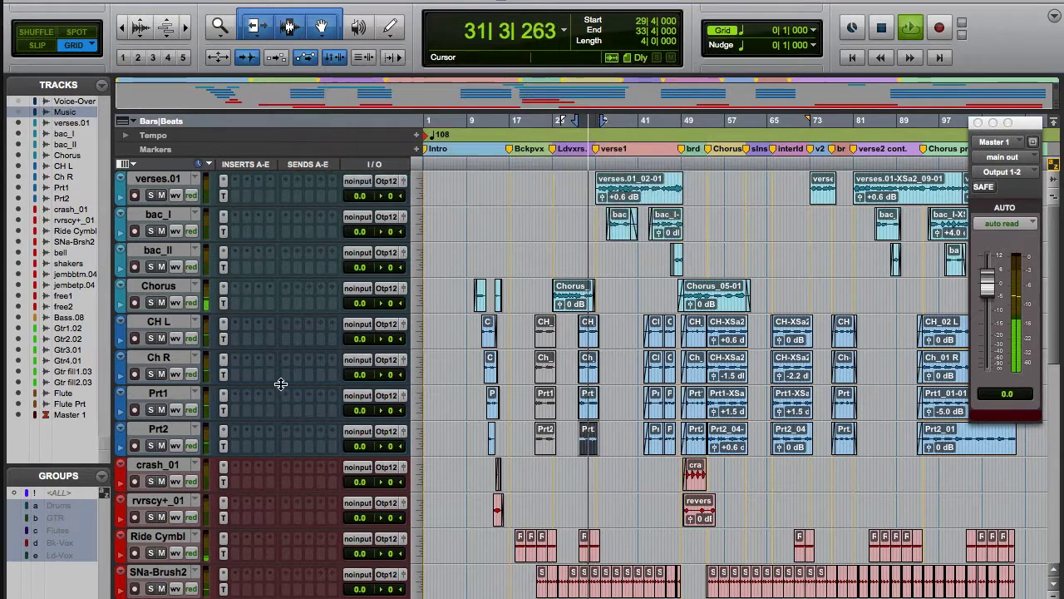
# Step: Stop playback, return to the session start and review the Trim inserts and fader values across all tracks
pyautogui.scroll(-5, 280, 383)
pyautogui.scroll(8, 280, 384)
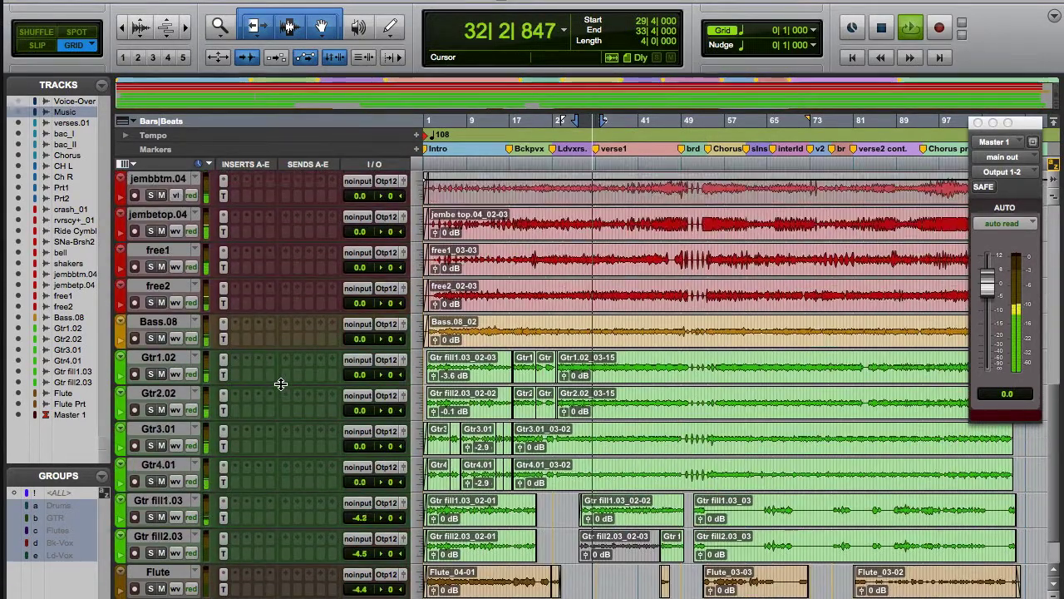
pyautogui.scroll(5, 280, 385)
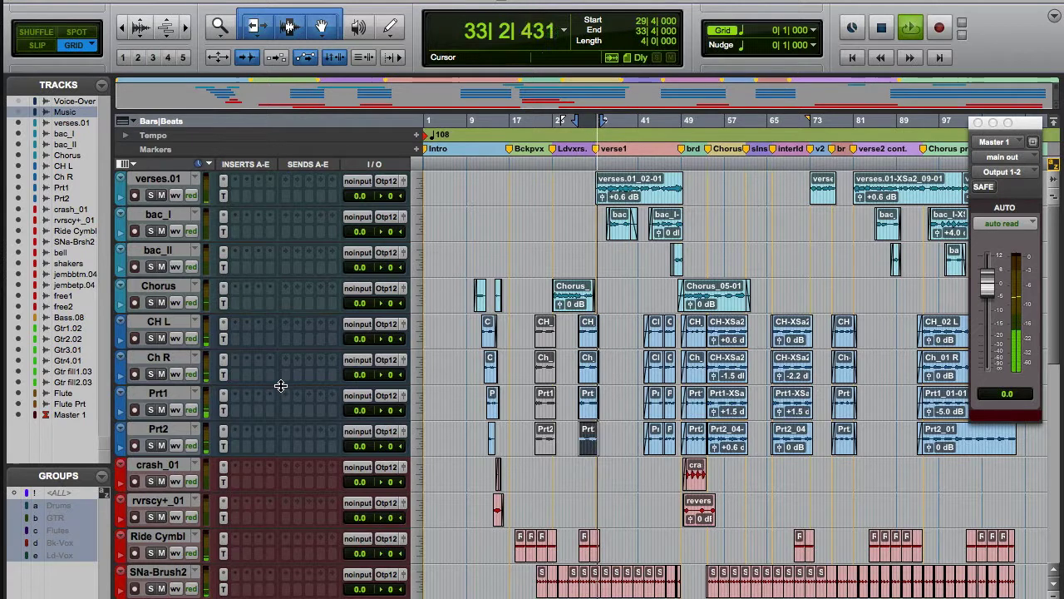
pyautogui.press('space')
pyautogui.press('Return')
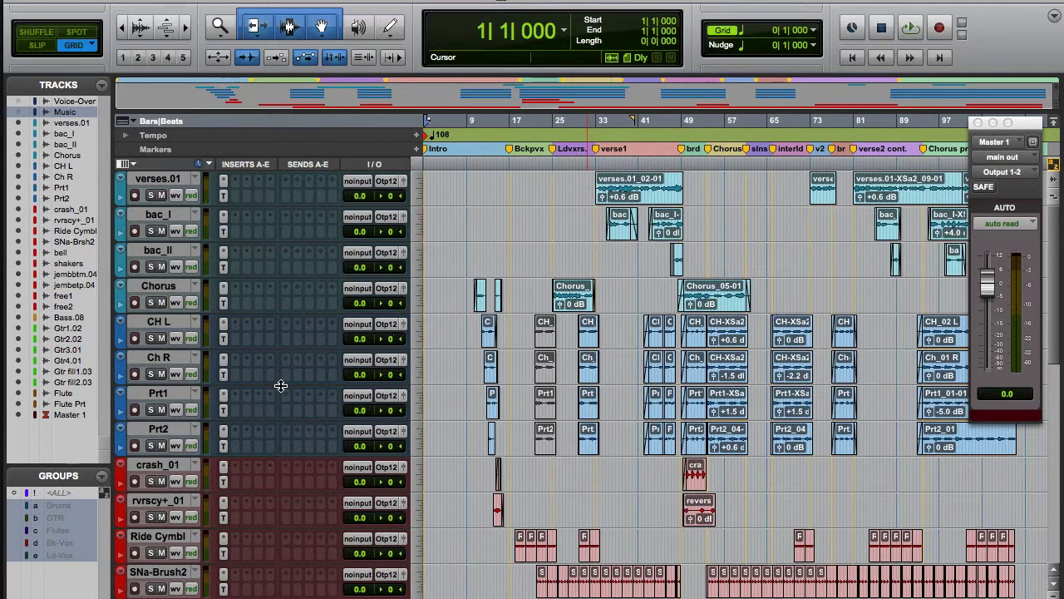
pyautogui.scroll(-10, 280, 385)
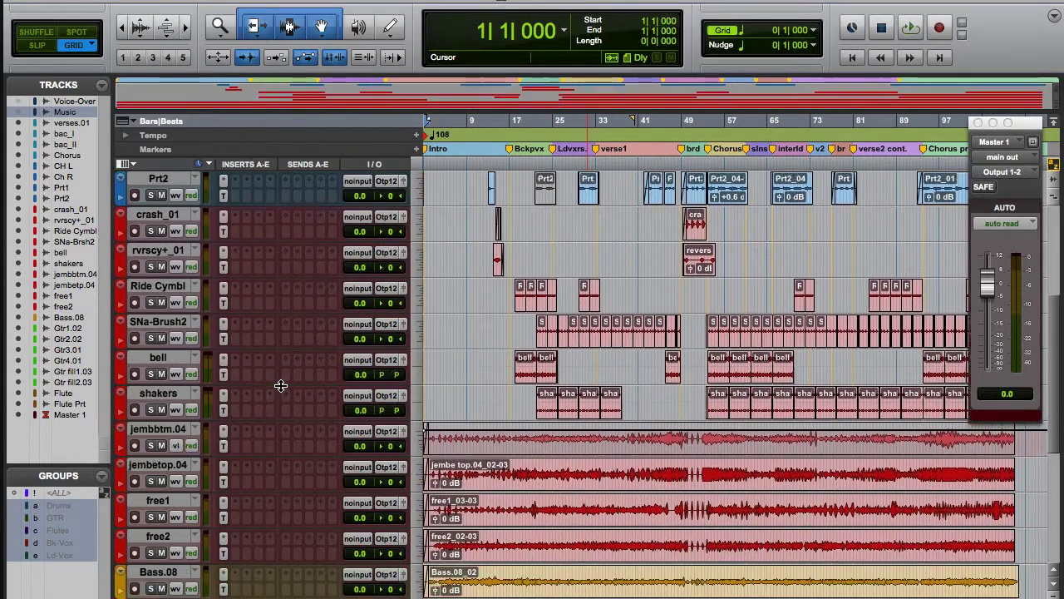
pyautogui.scroll(-2, 280, 385)
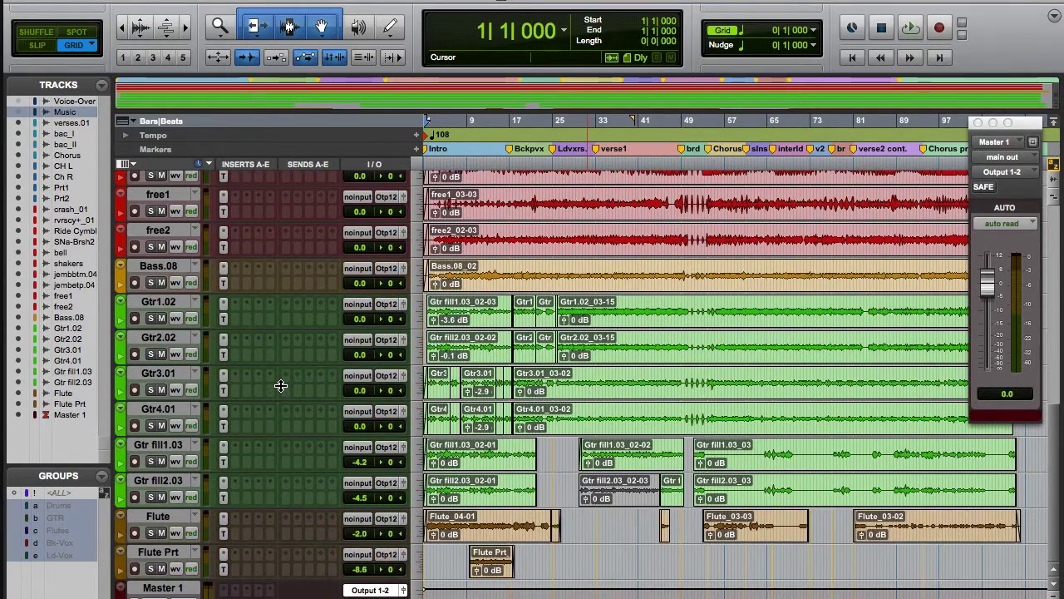
pyautogui.scroll(6, 280, 385)
pyautogui.scroll(5, 280, 385)
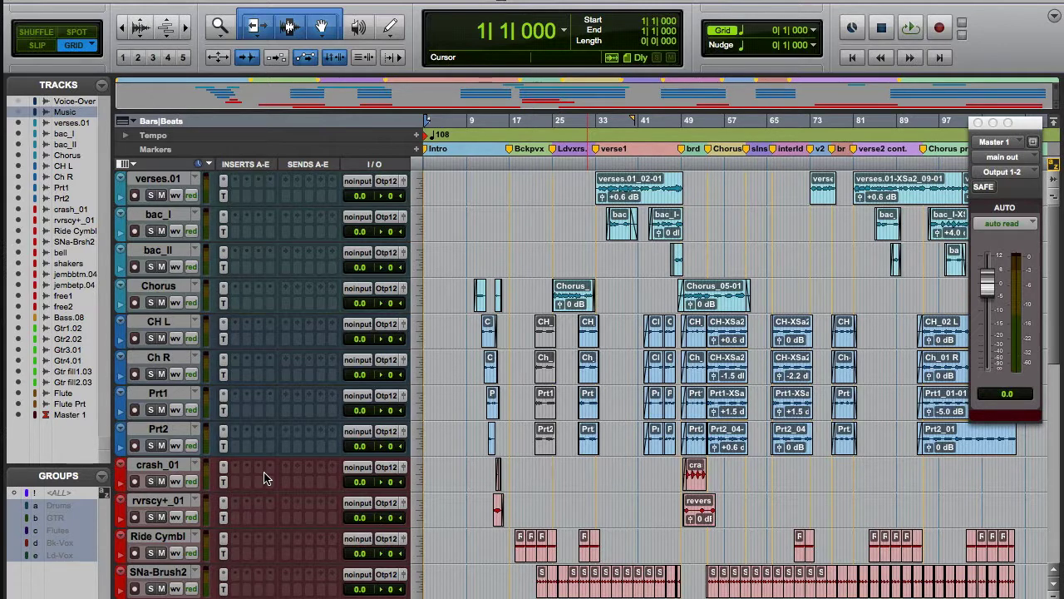
# Step: Play the section from 29|4 repeatedly, comparing the master level with the Trim plug-ins bypassed and active
pyautogui.click(578, 468)
pyautogui.press('space')
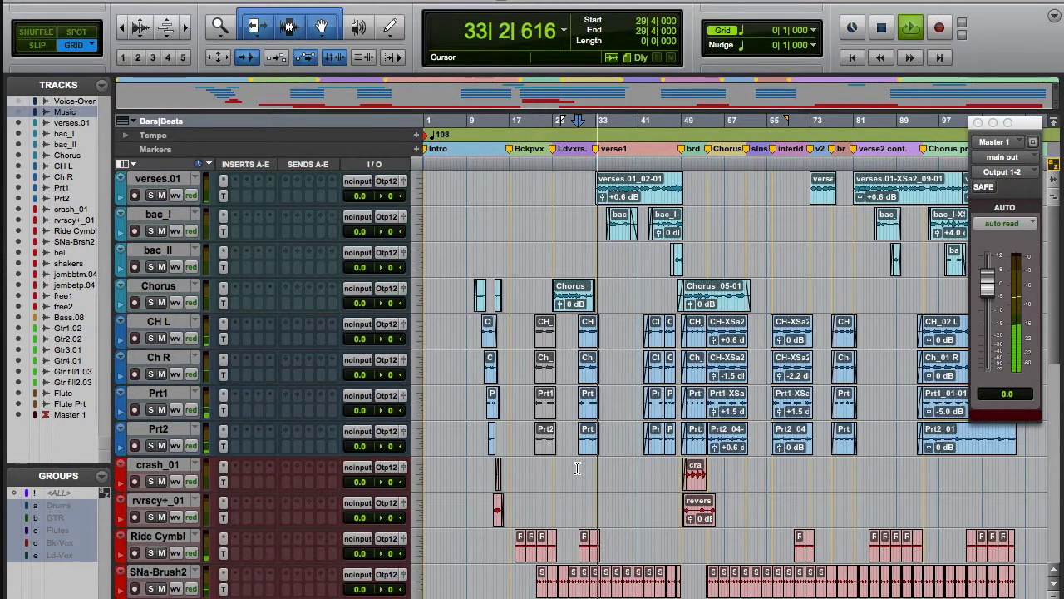
pyautogui.press('space')
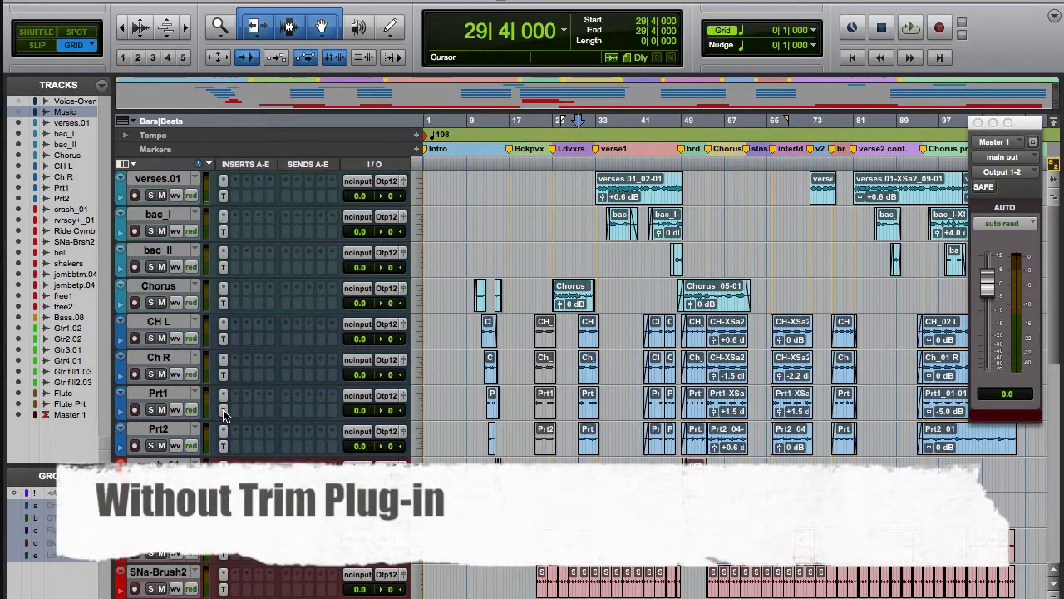
pyautogui.press('space')
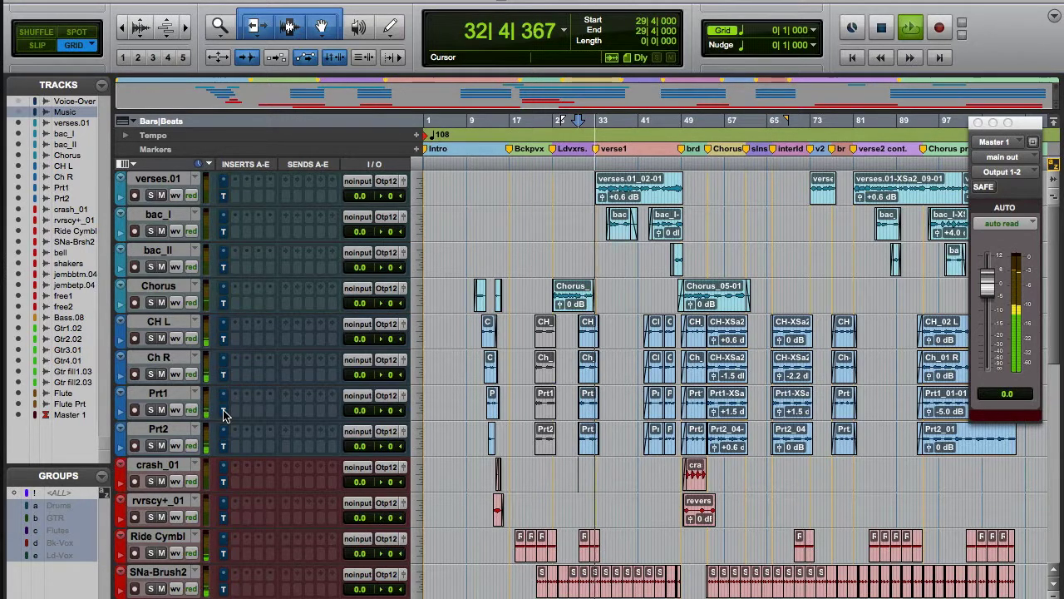
pyautogui.press('space')
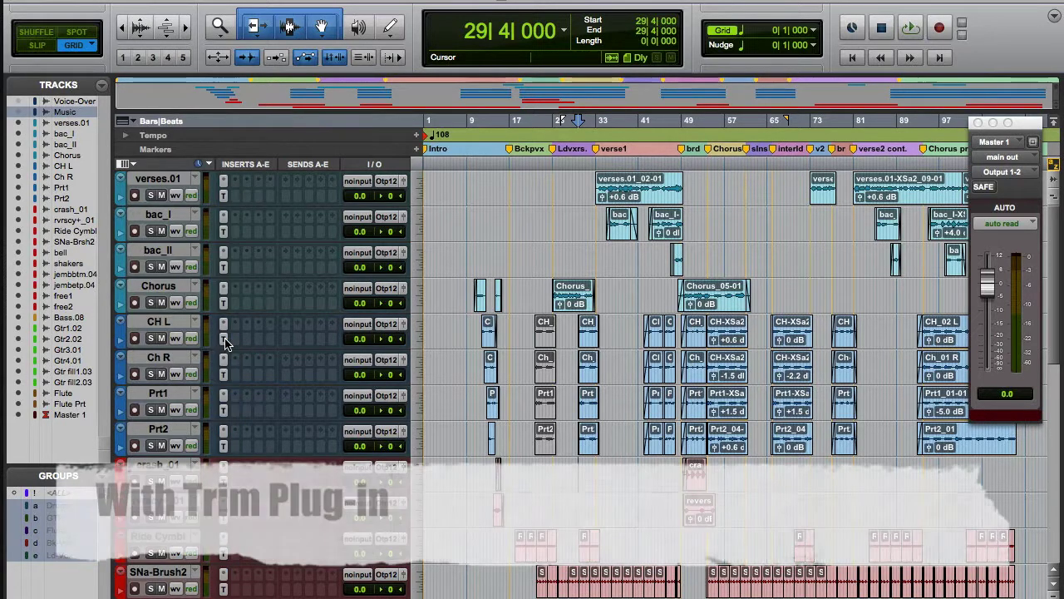
pyautogui.press('space')
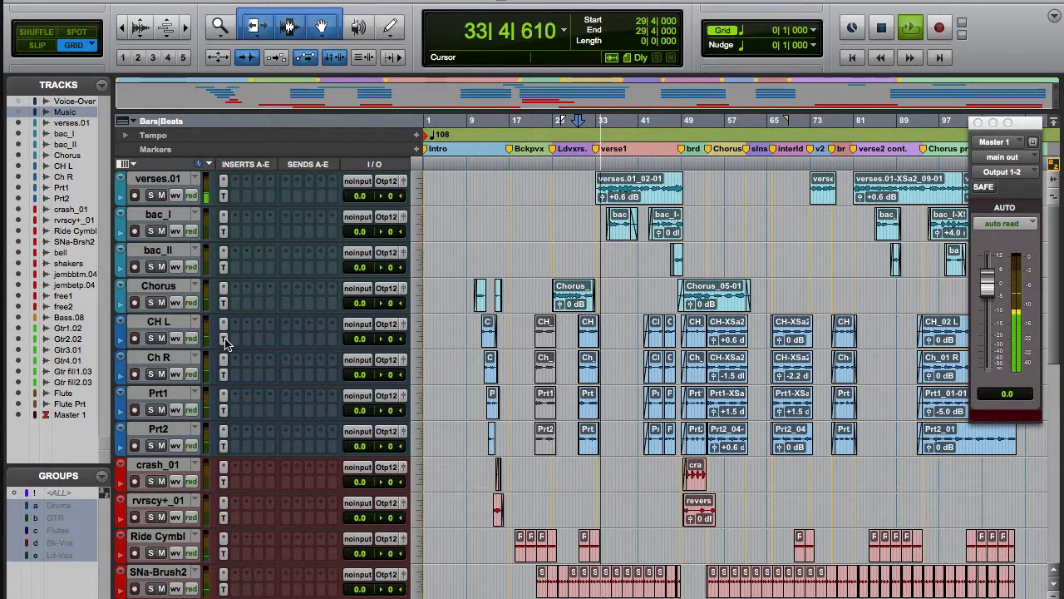
pyautogui.press('space')
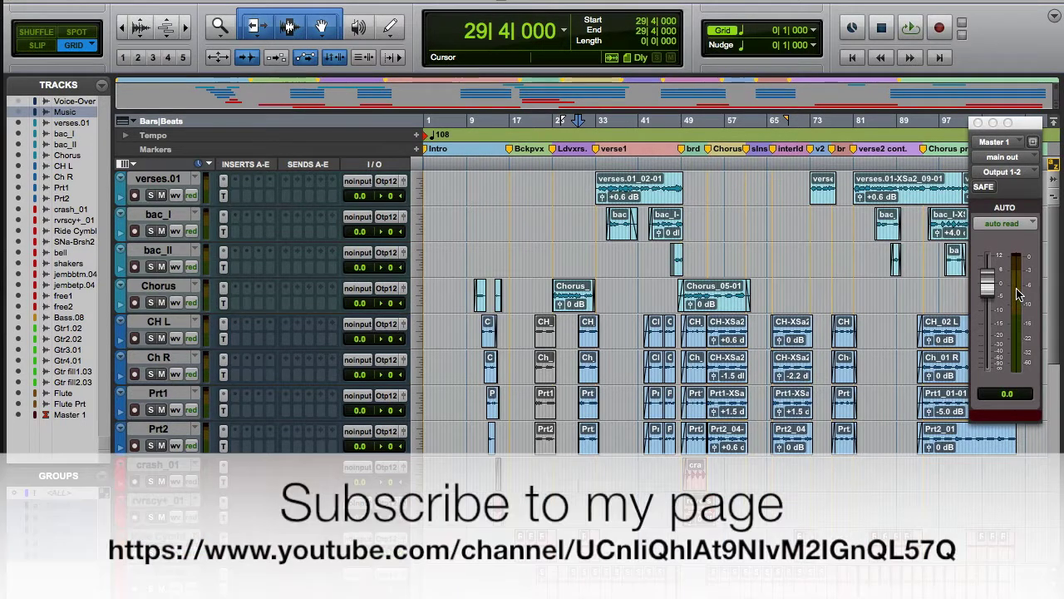
pyautogui.press('space')
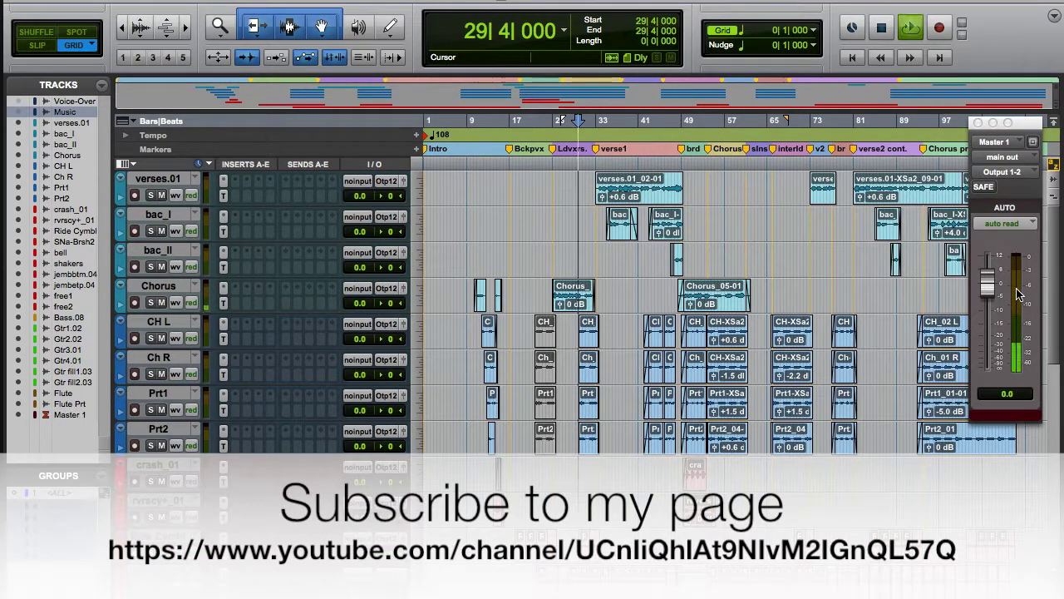